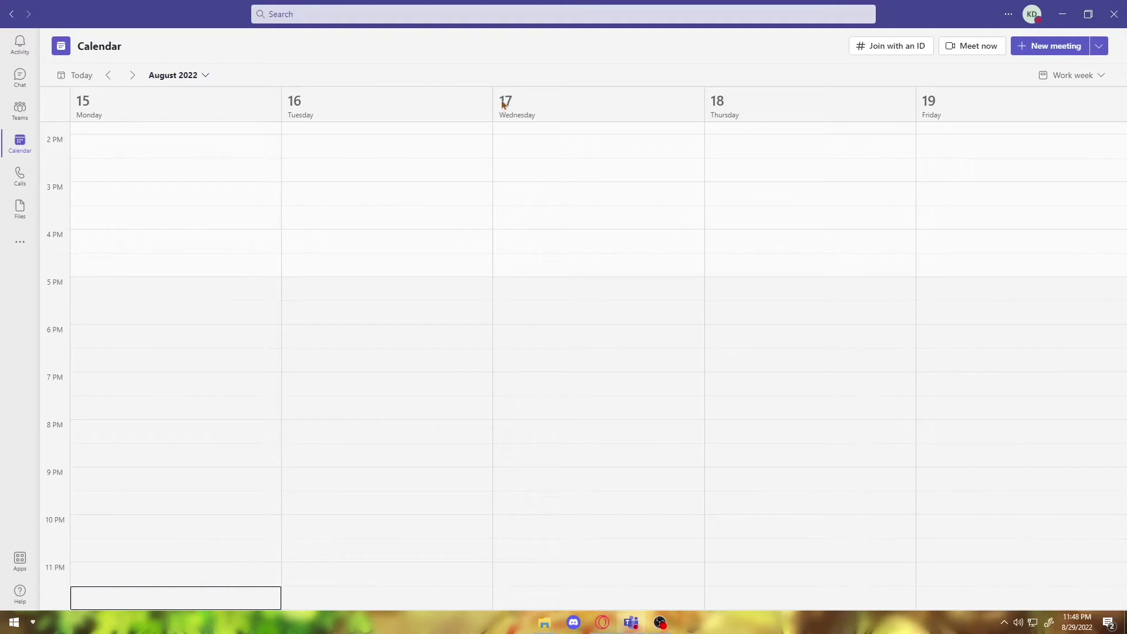
# Step: Return the calendar to the current week
pyautogui.click(503, 104)
pyautogui.click(81, 77)
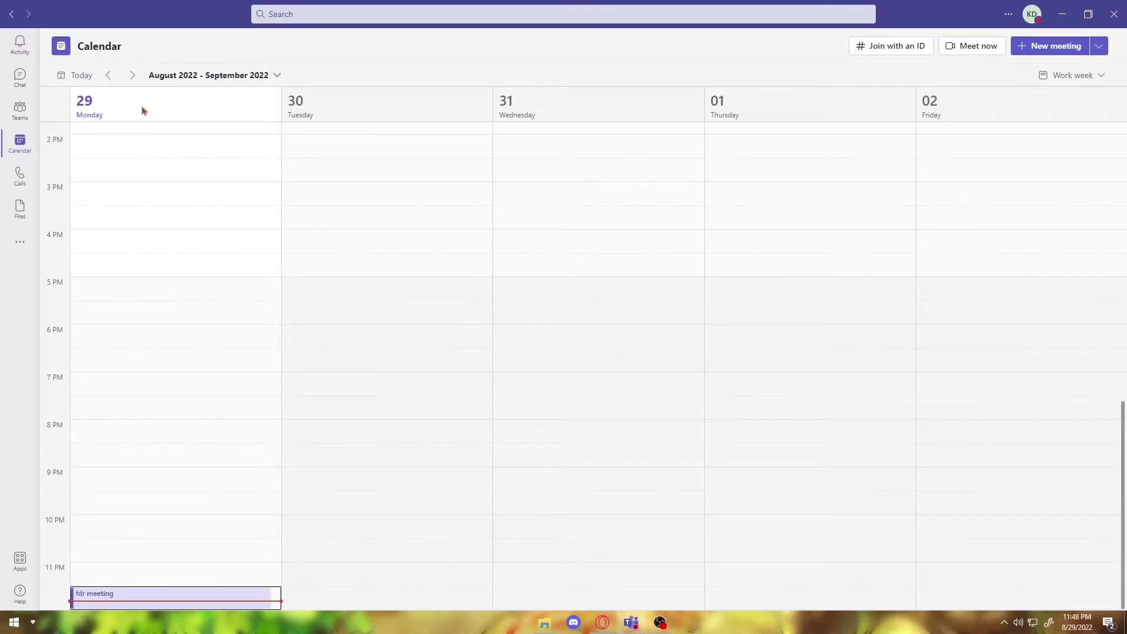
# Step: Examine the form for joining a meeting with an ID and close it without entering anything
pyautogui.click(891, 50)
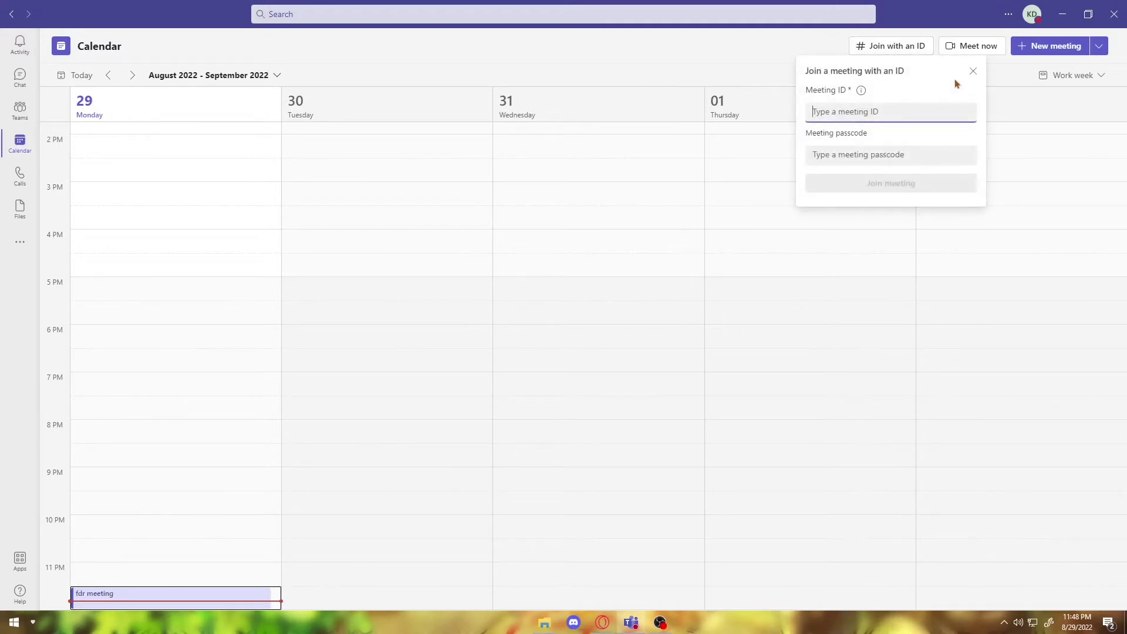
pyautogui.click(972, 71)
pyautogui.click(972, 71)
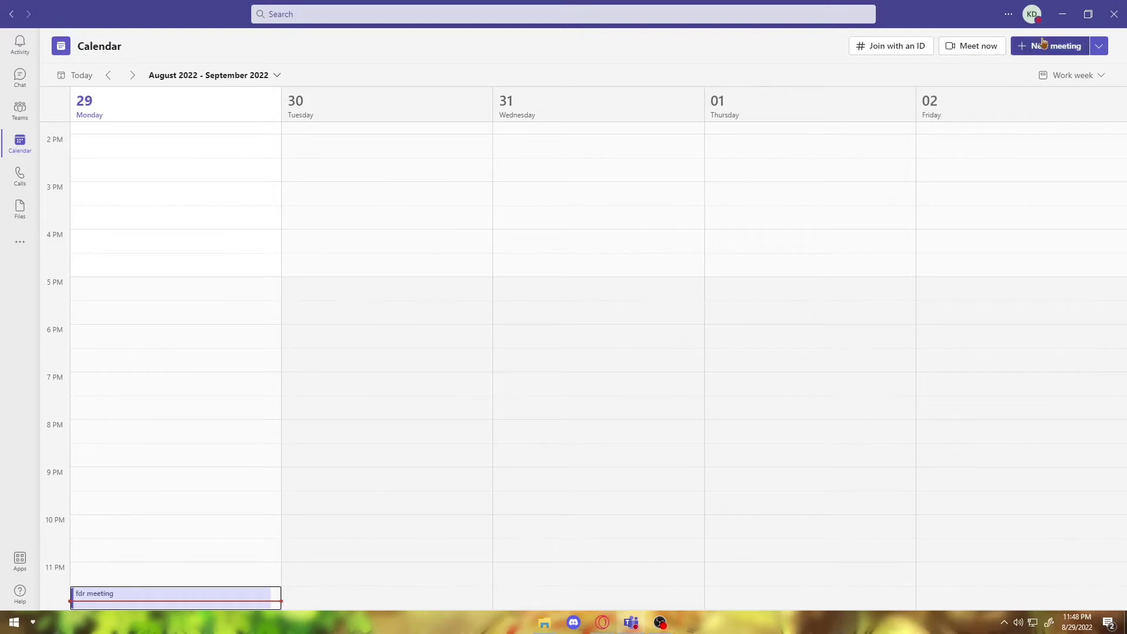
# Step: Start and join an instant meeting with computer audio and the camera off, and dismiss the invitation dialog
pyautogui.click(975, 50)
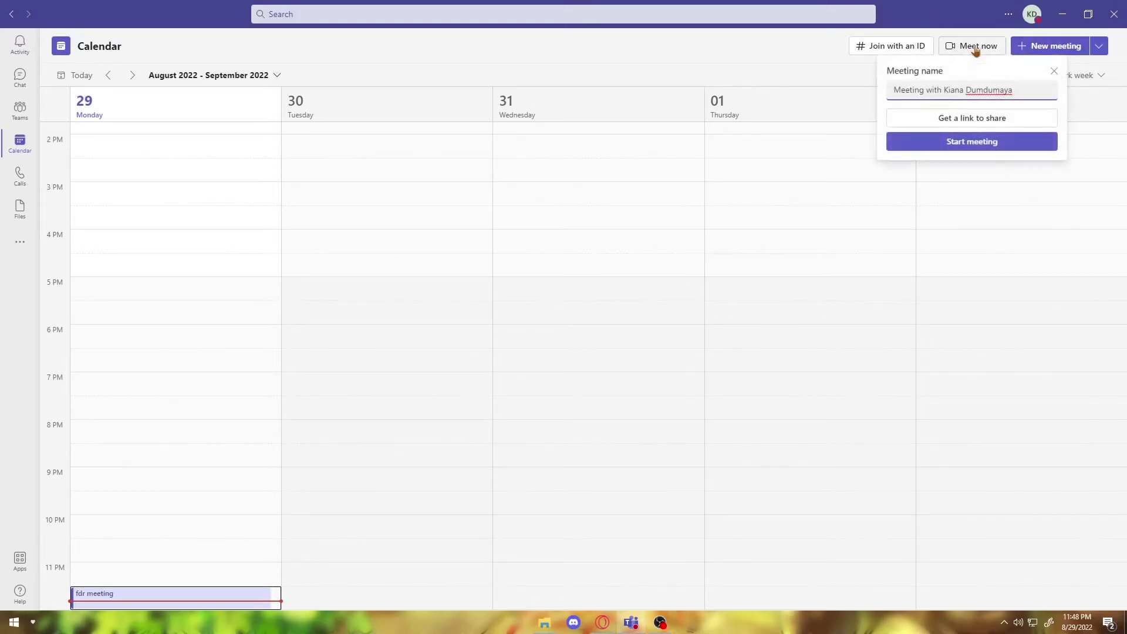
pyautogui.click(963, 144)
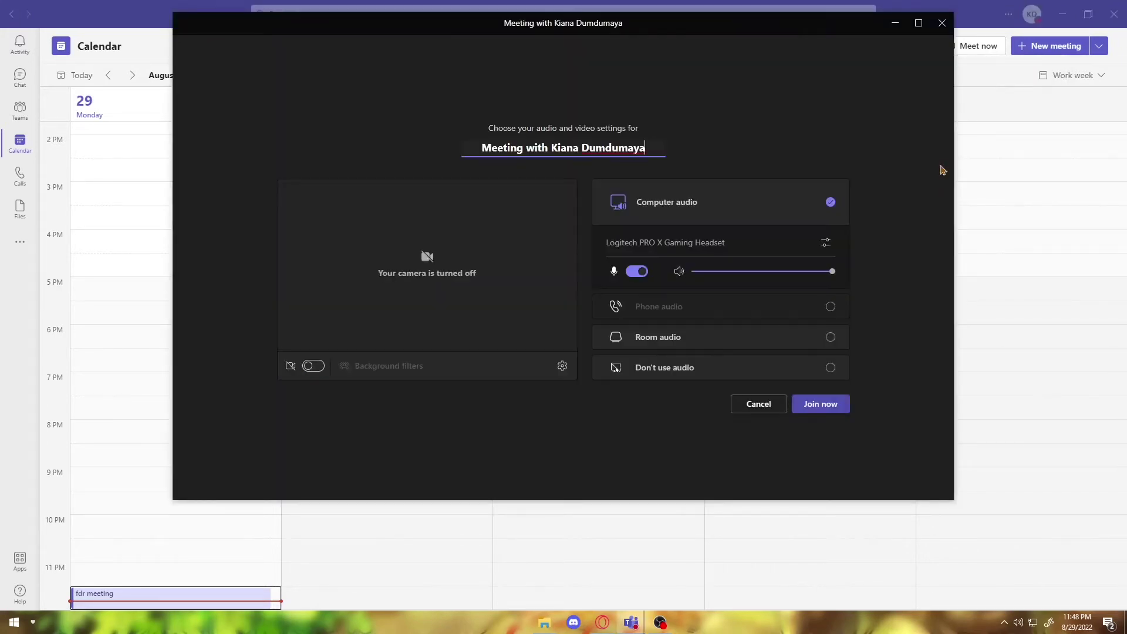
pyautogui.click(637, 361)
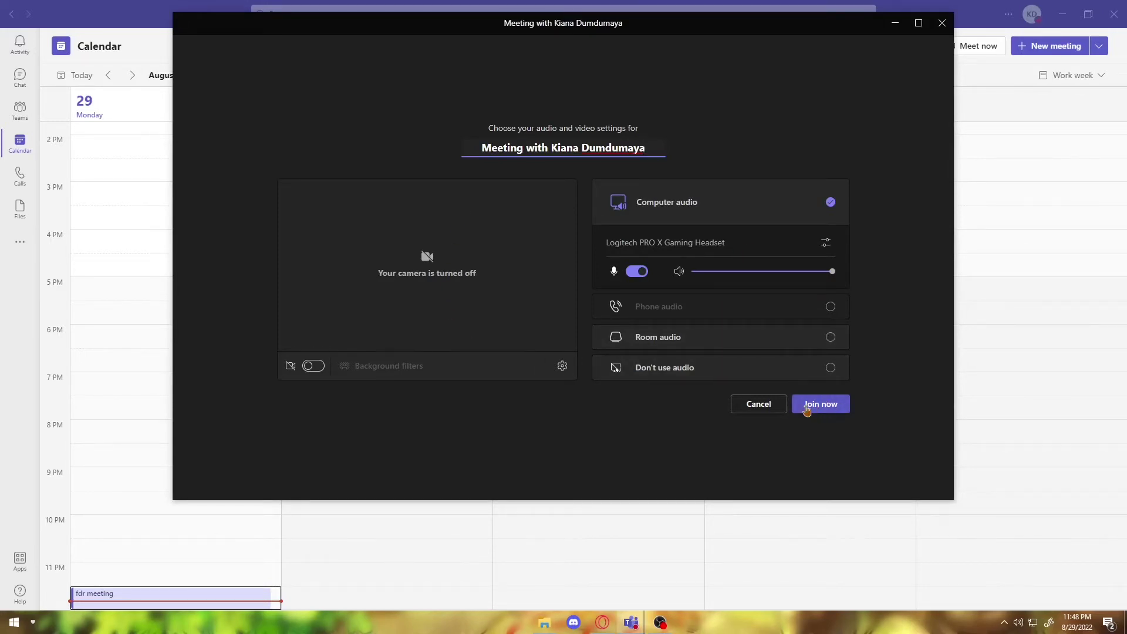
pyautogui.click(314, 366)
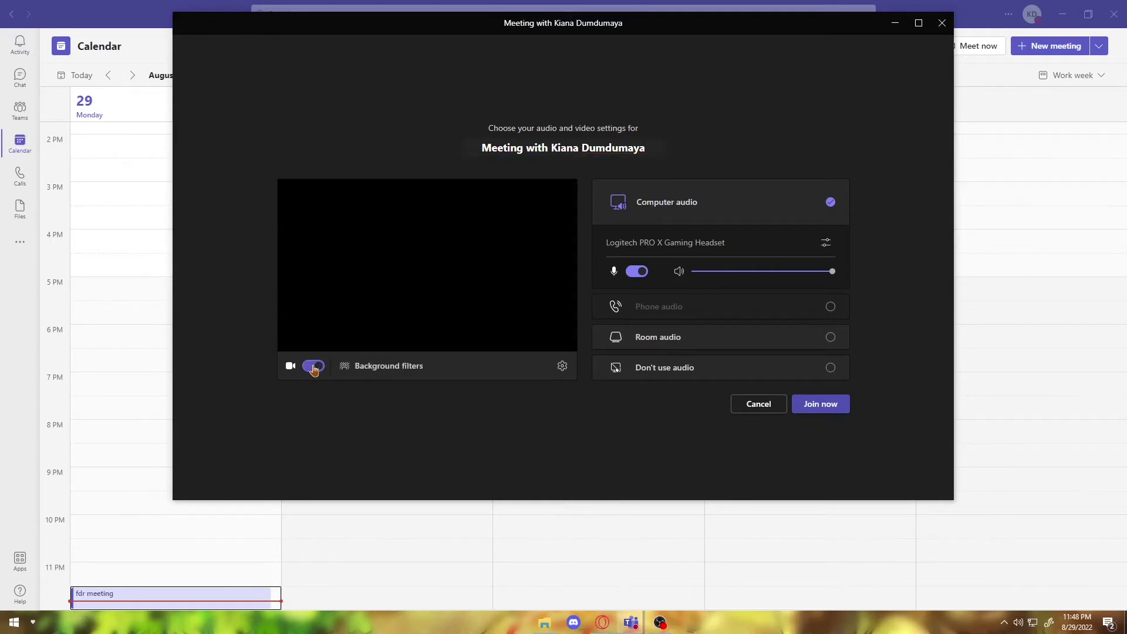
pyautogui.click(313, 367)
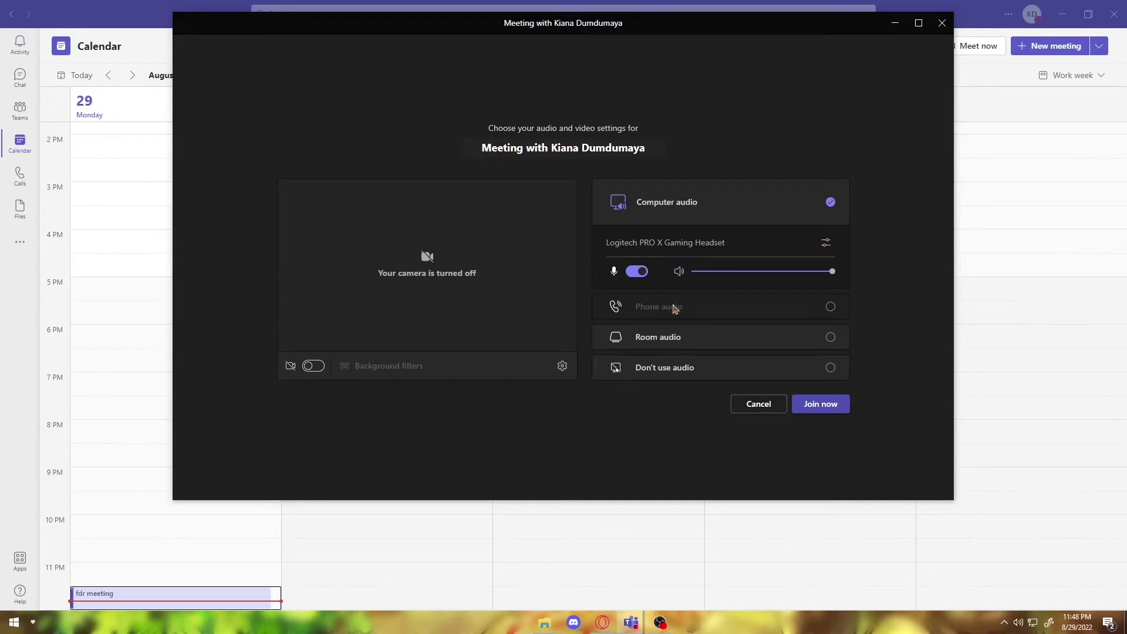
pyautogui.click(815, 405)
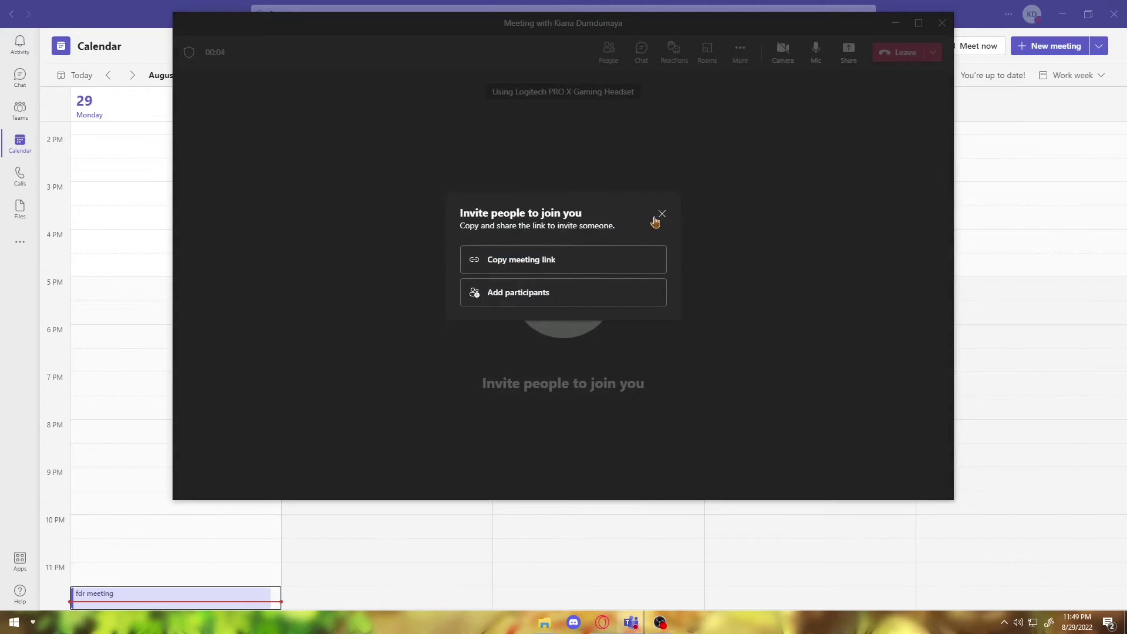
pyautogui.click(662, 215)
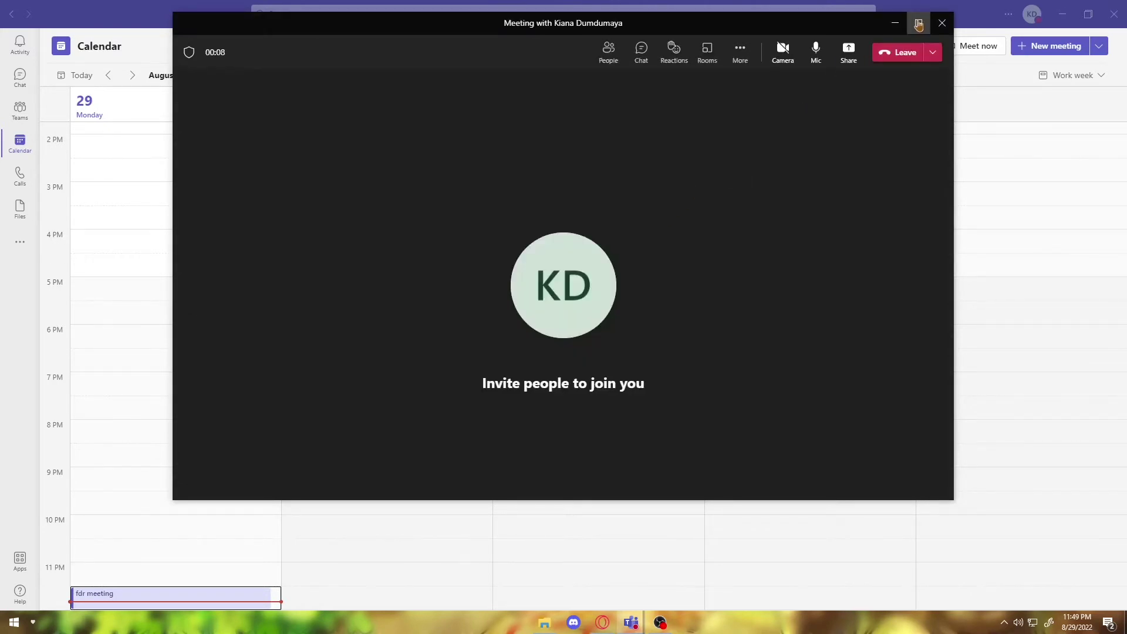
# Step: Send the message "Welcome to my video call!" in the meeting chat
pyautogui.click(610, 58)
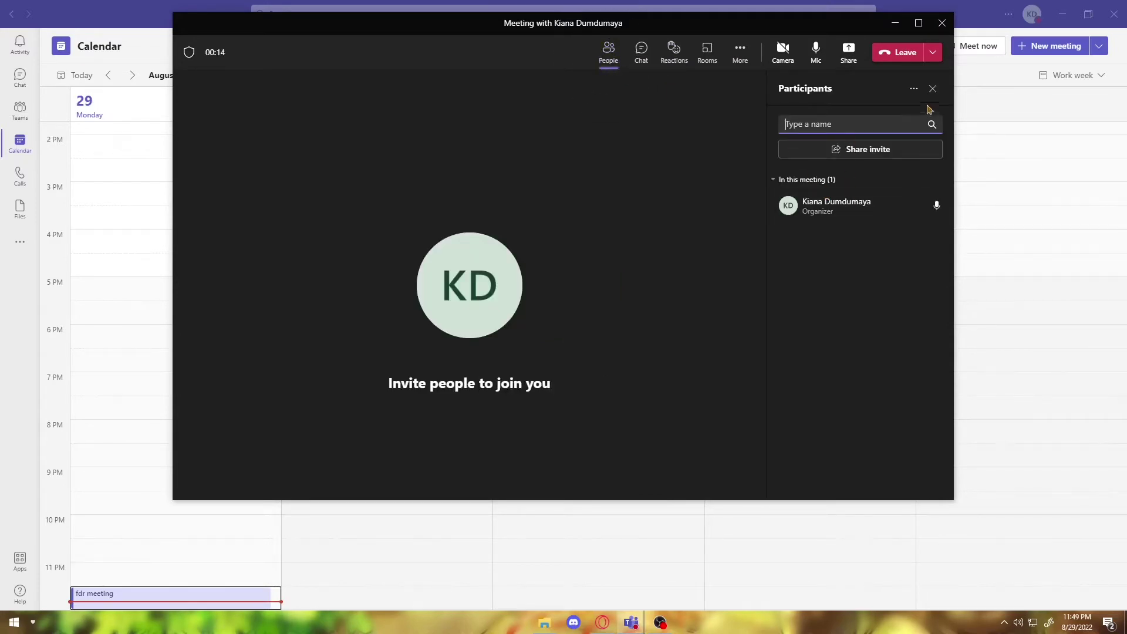
pyautogui.click(646, 61)
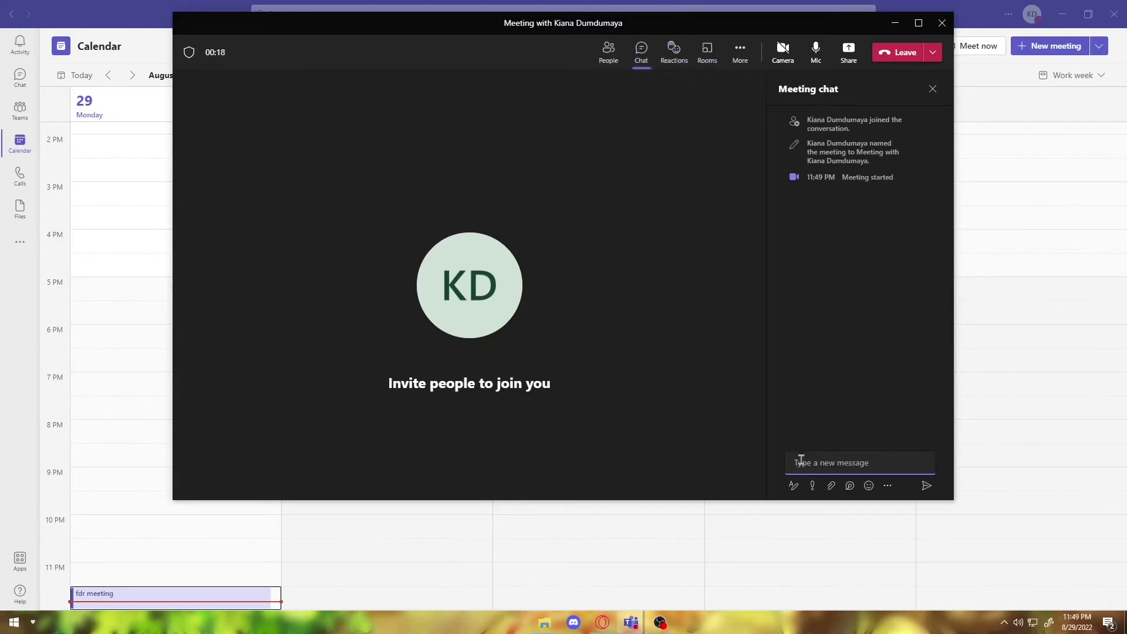
pyautogui.write('Welcome to my video call!')
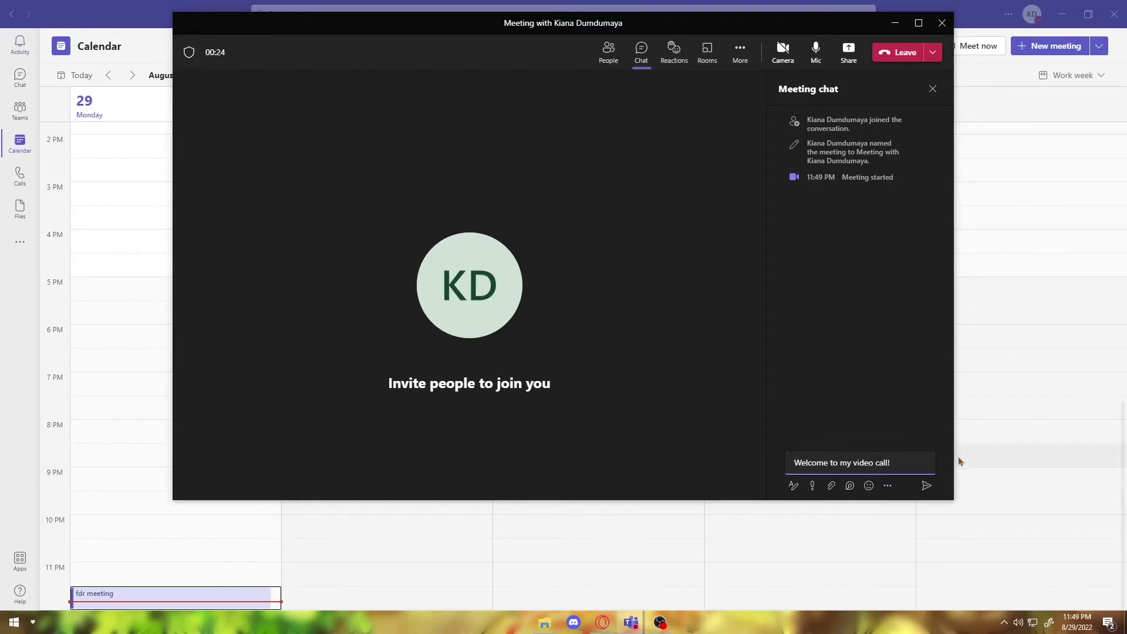
pyautogui.click(929, 492)
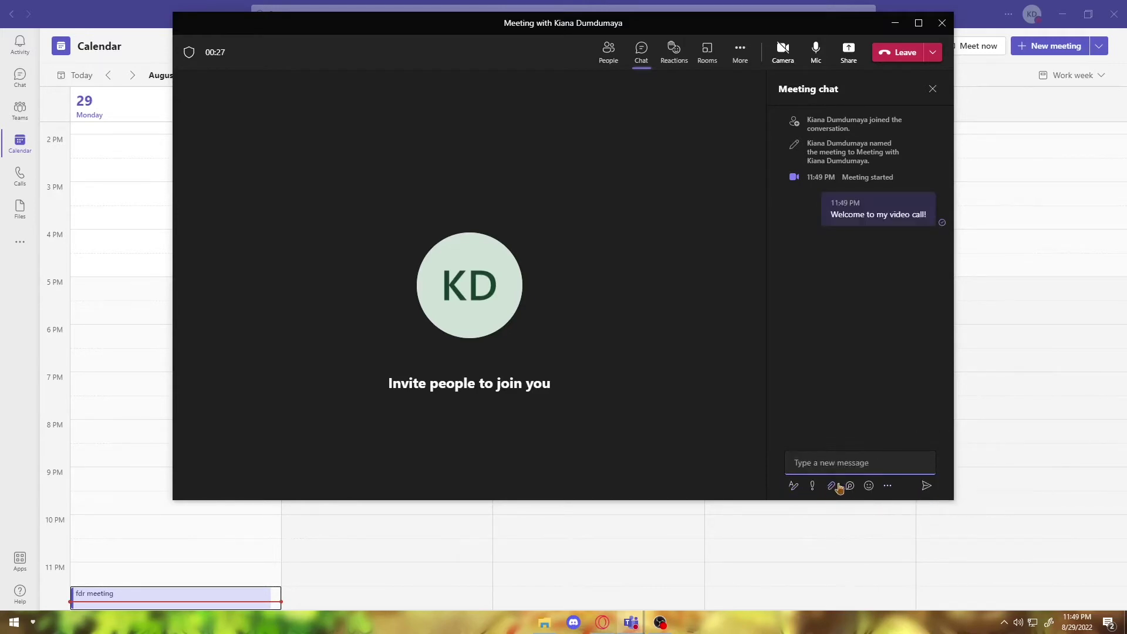
# Step: Raise your hand in the meeting and show the participants list
pyautogui.click(672, 57)
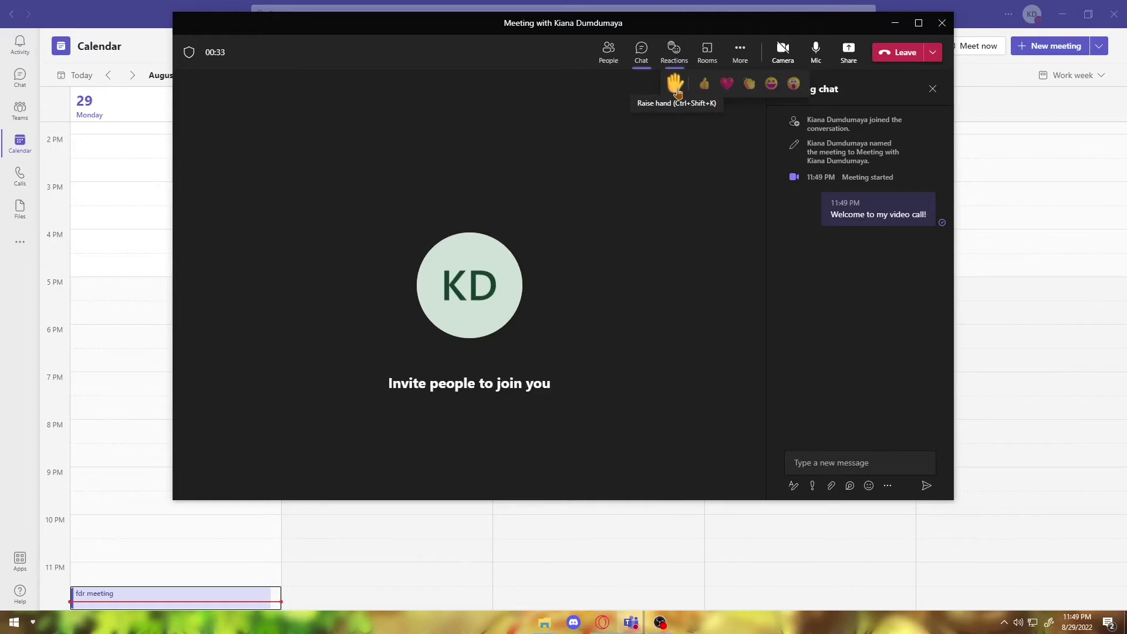
pyautogui.click(675, 91)
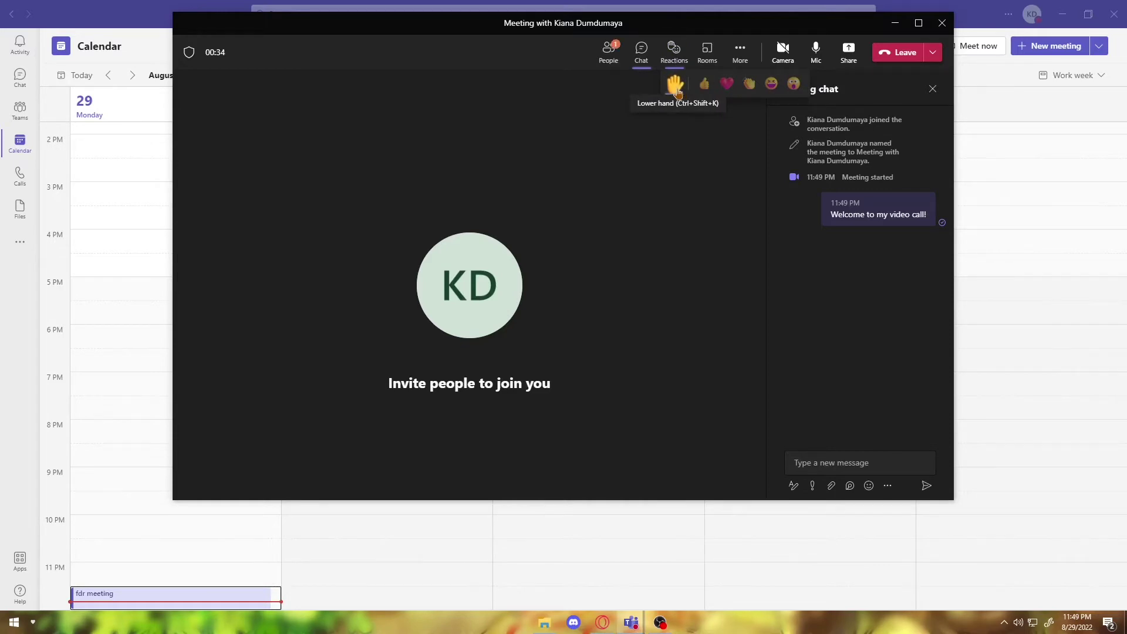
pyautogui.click(613, 60)
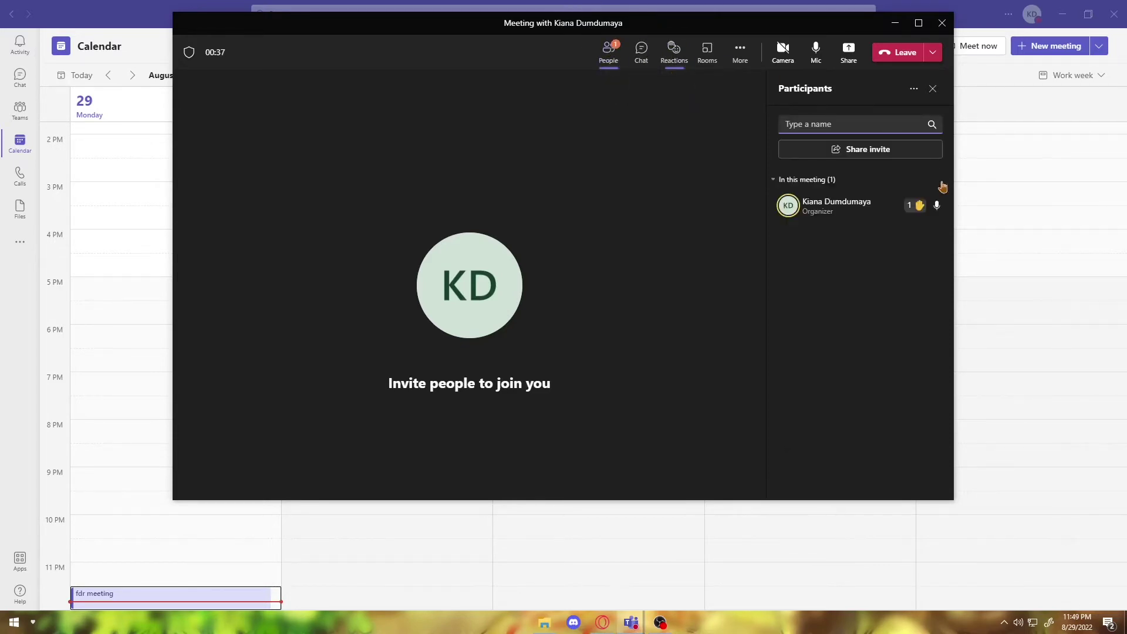
pyautogui.click(851, 287)
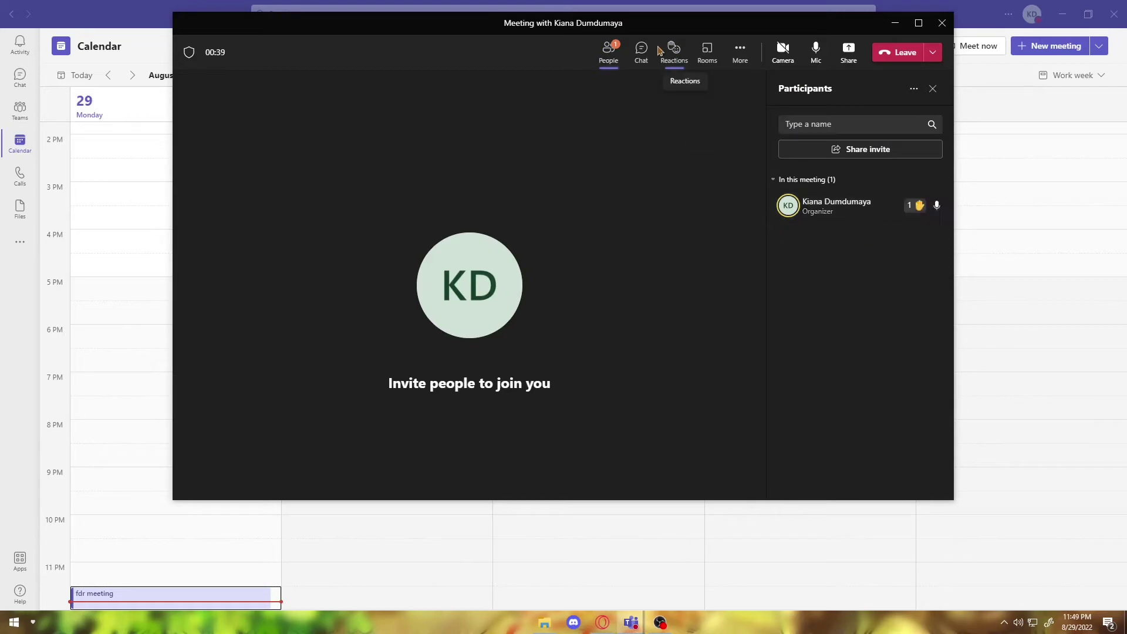
# Step: Lower the raised hand in the meeting
pyautogui.click(670, 61)
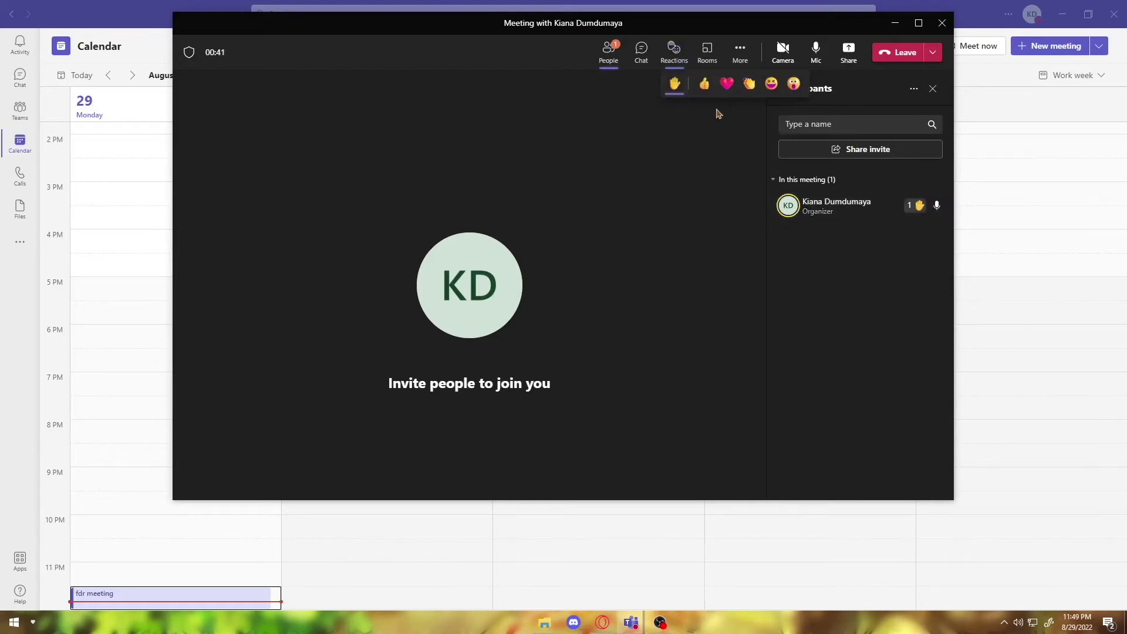
pyautogui.click(671, 95)
pyautogui.click(673, 94)
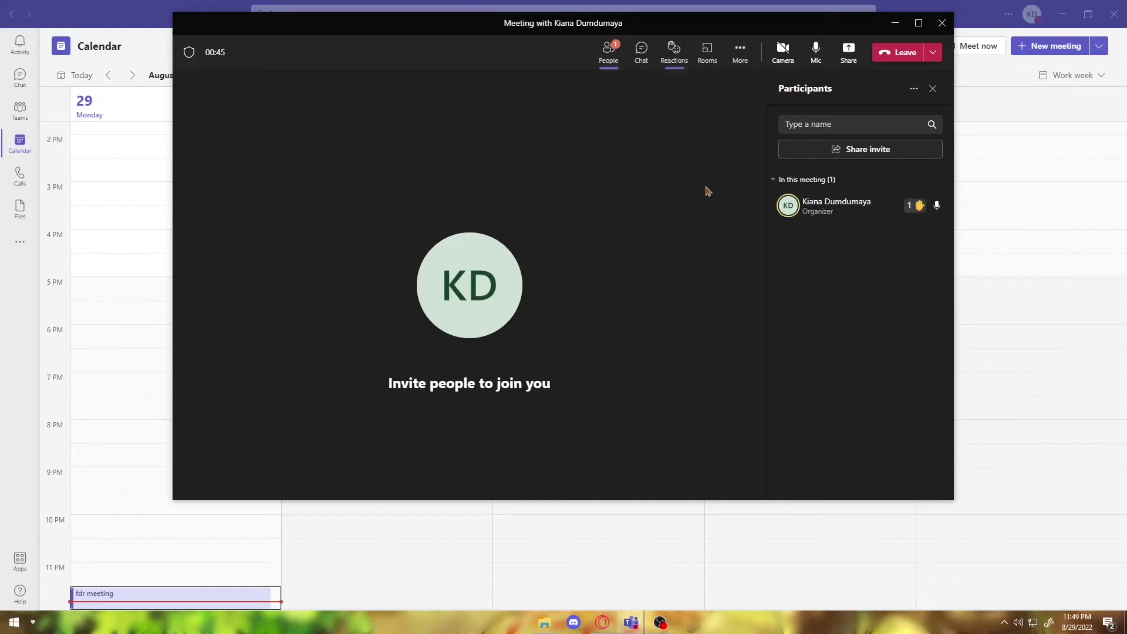
pyautogui.click(681, 52)
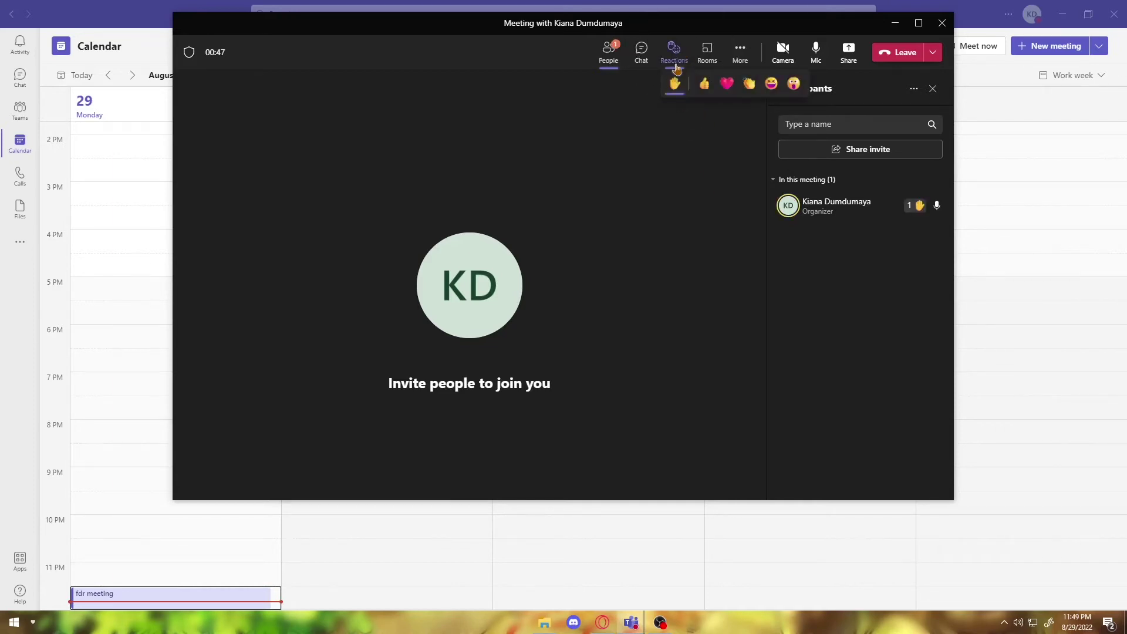
pyautogui.click(673, 86)
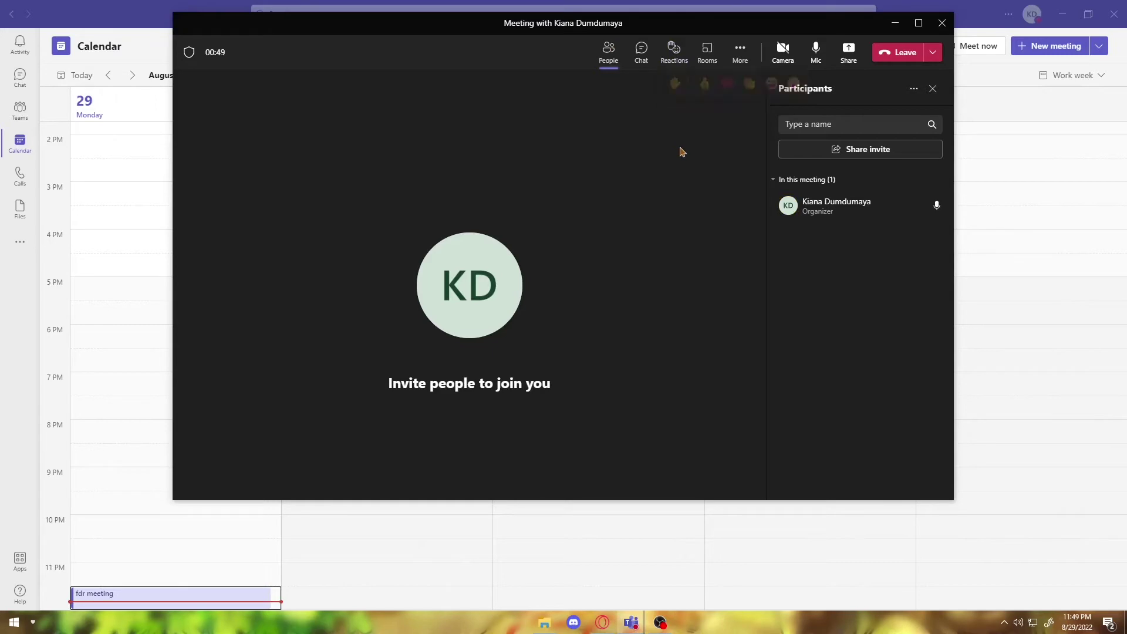
# Step: Examine the options for creating breakout rooms and leave without creating any
pyautogui.click(708, 54)
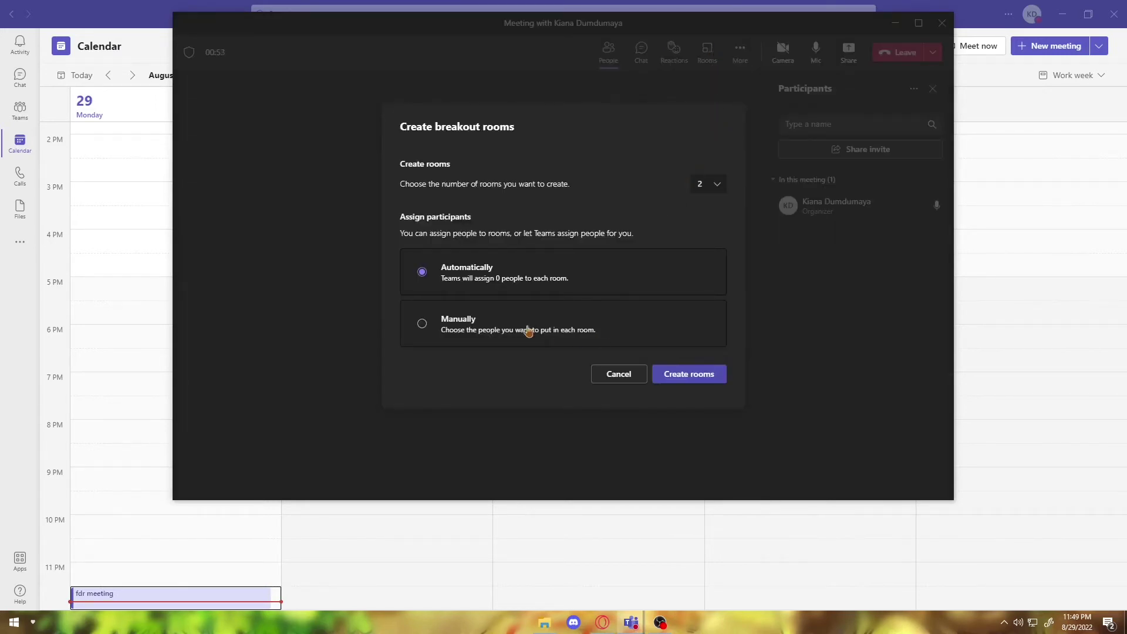
pyautogui.click(618, 375)
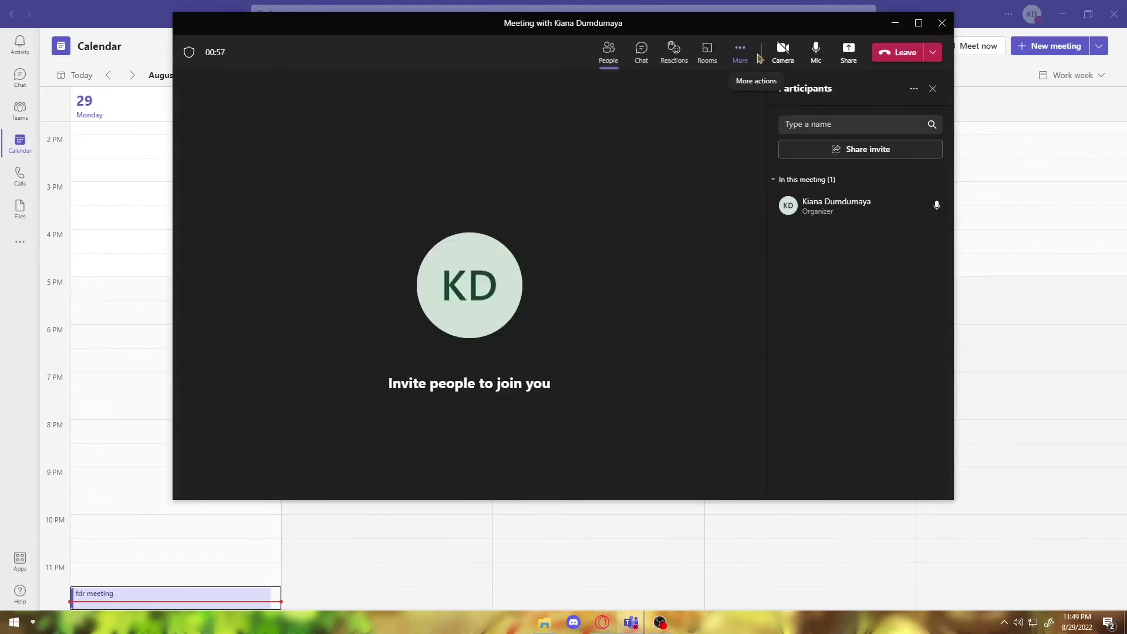
# Step: Mute the microphone, unmute it to try the toggle, and mute it again
pyautogui.click(817, 57)
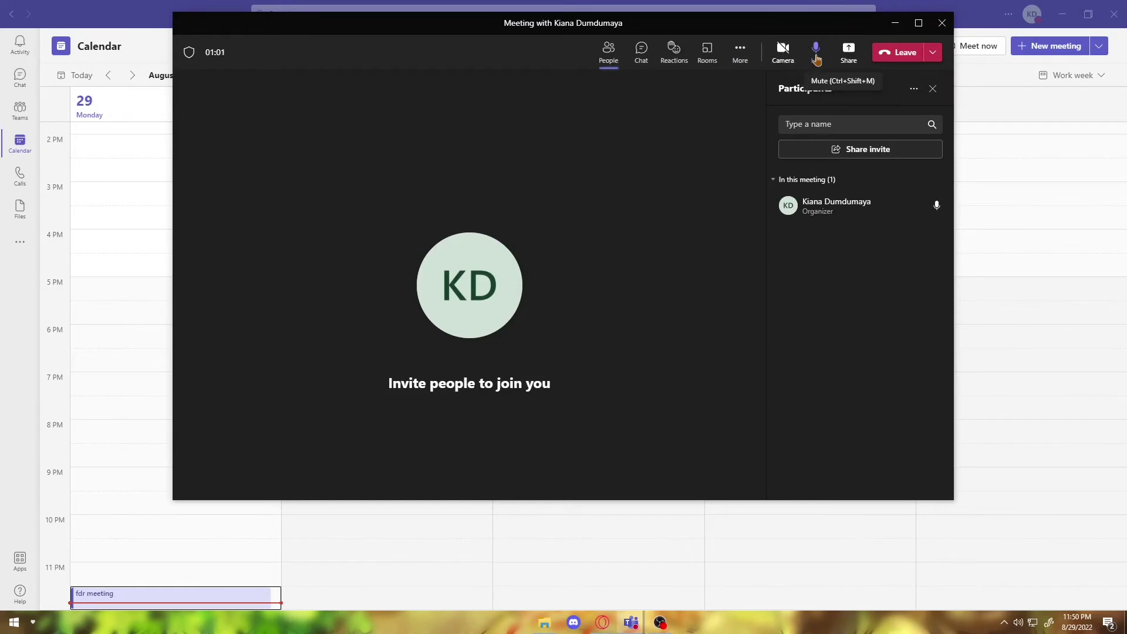
pyautogui.click(816, 57)
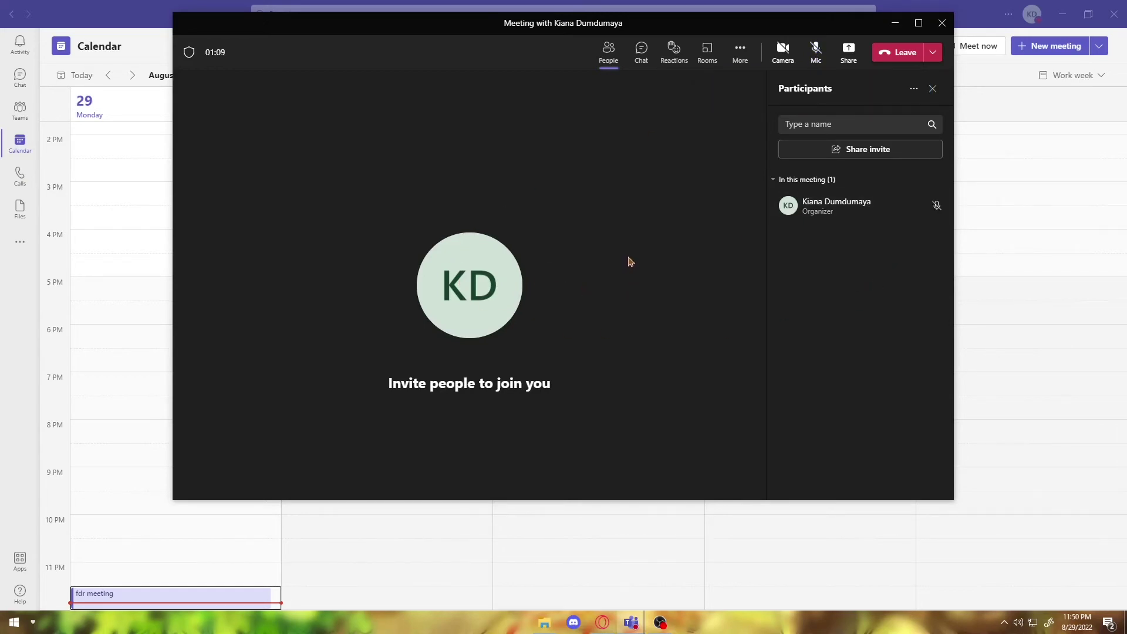
pyautogui.hotkey('ctrl', 'space')
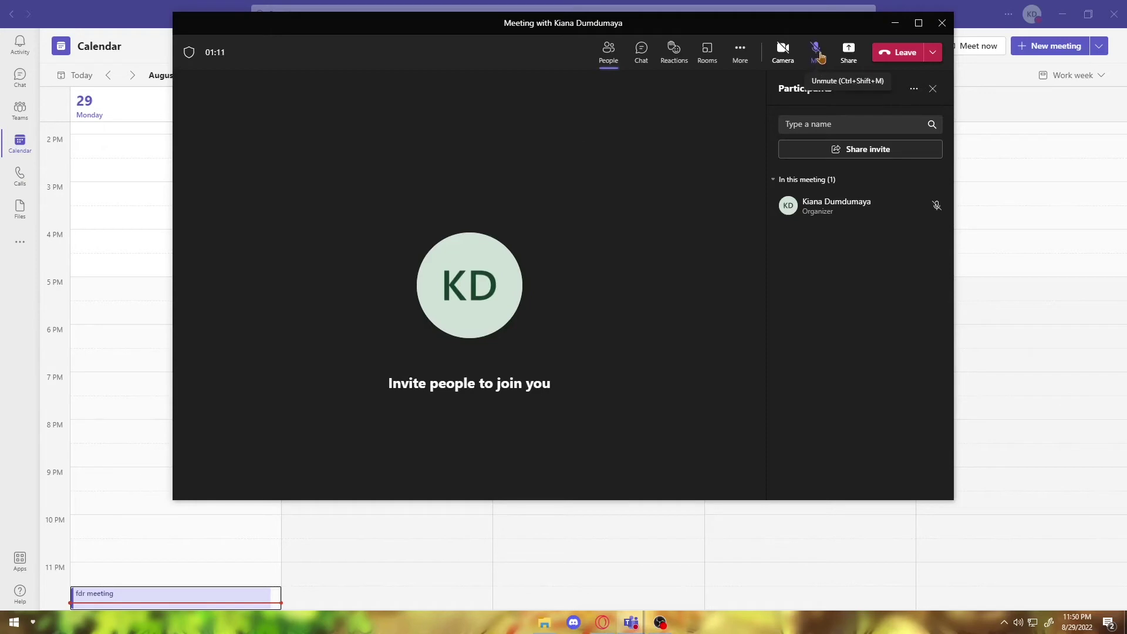
pyautogui.hotkey('ctrl', 'space')
pyautogui.click(817, 52)
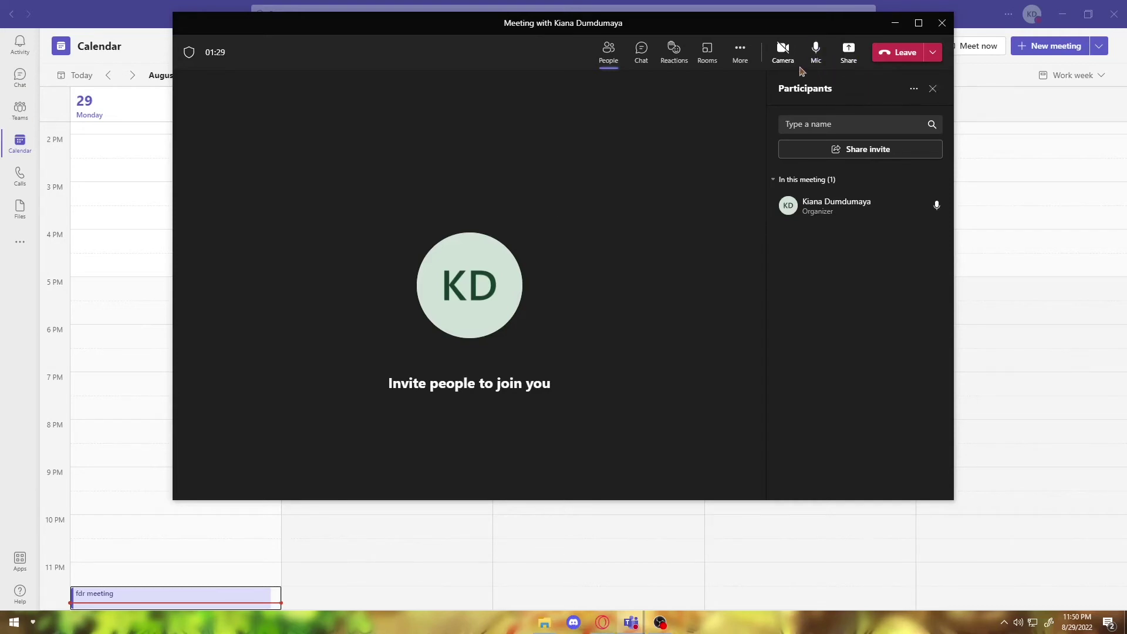
pyautogui.click(816, 53)
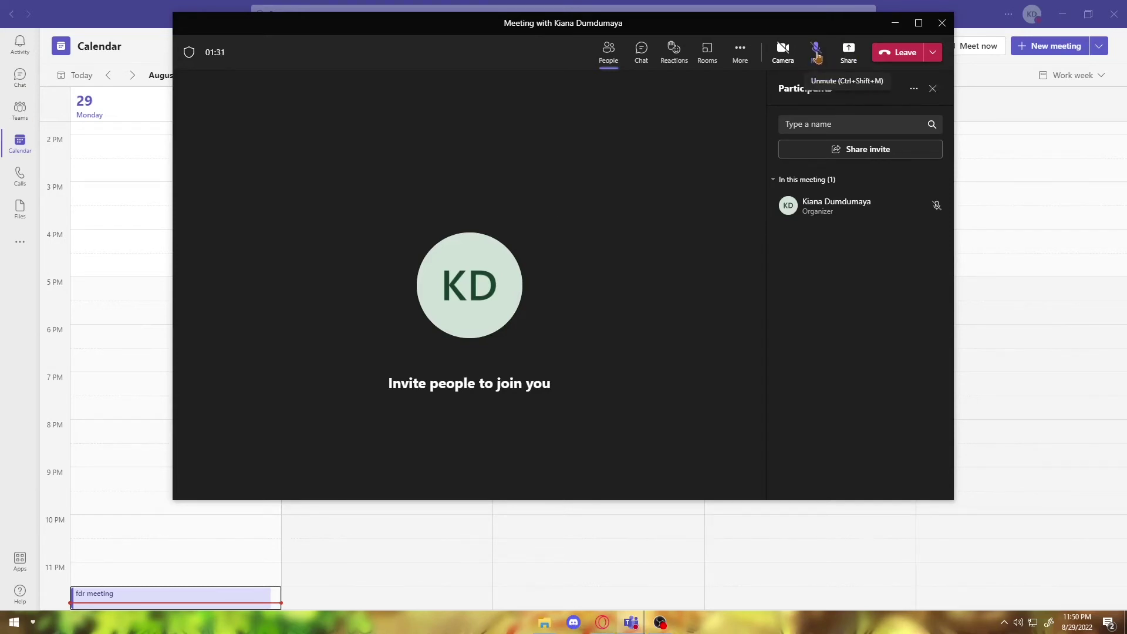
# Step: Examine the content sharing options, including presenter modes, screens, windows, Microsoft Whiteboard and PowerPoint Live files, without sharing anything
pyautogui.click(847, 55)
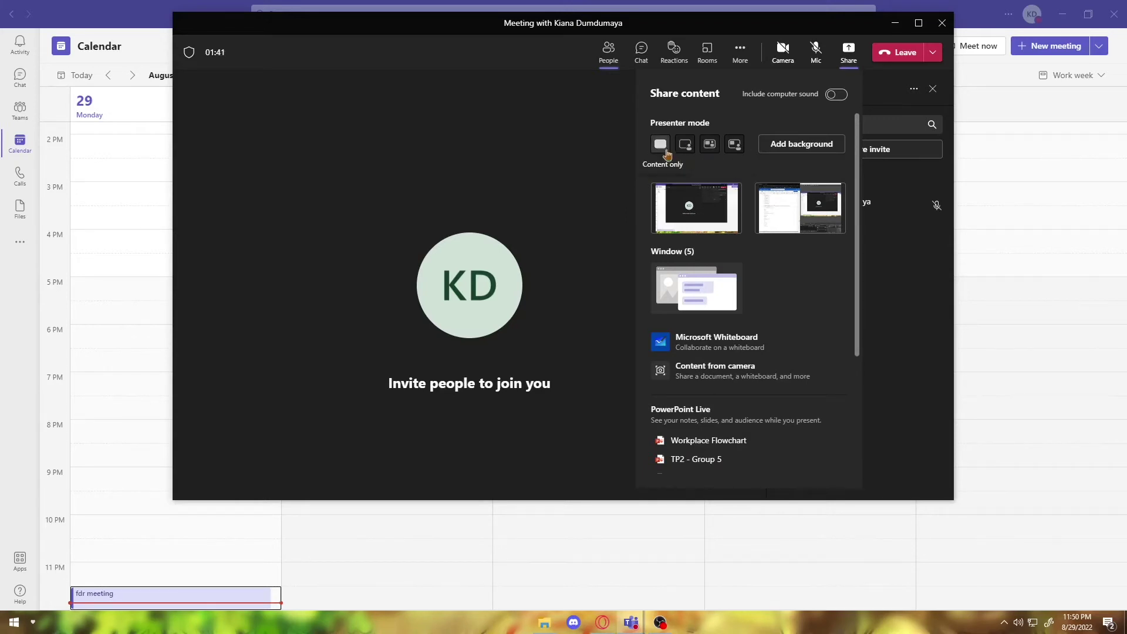
pyautogui.click(709, 152)
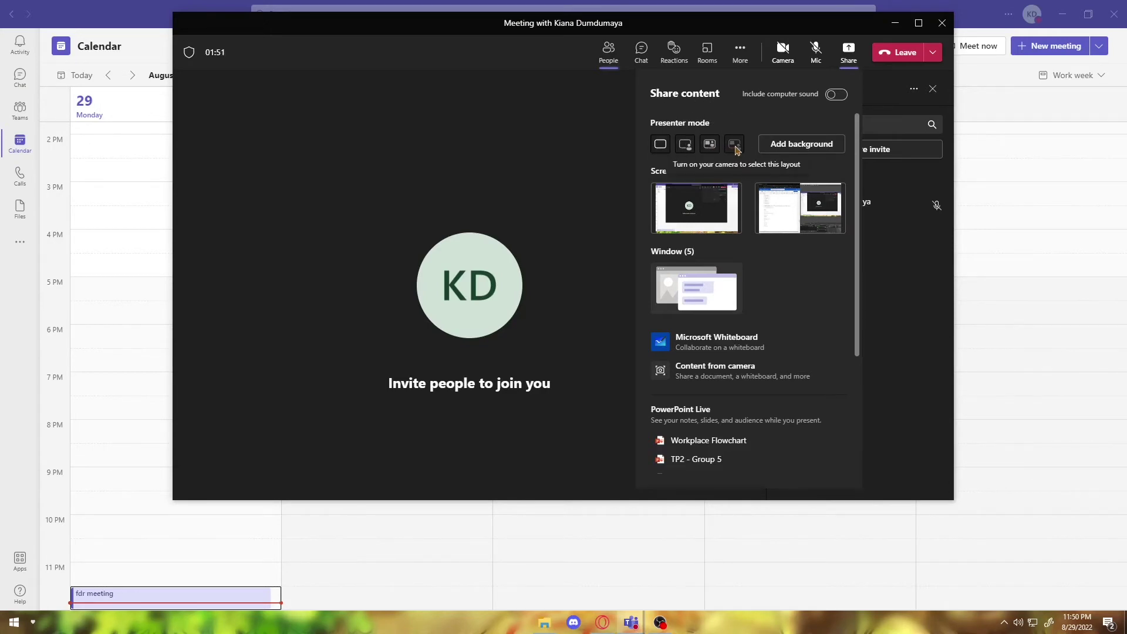
pyautogui.click(734, 147)
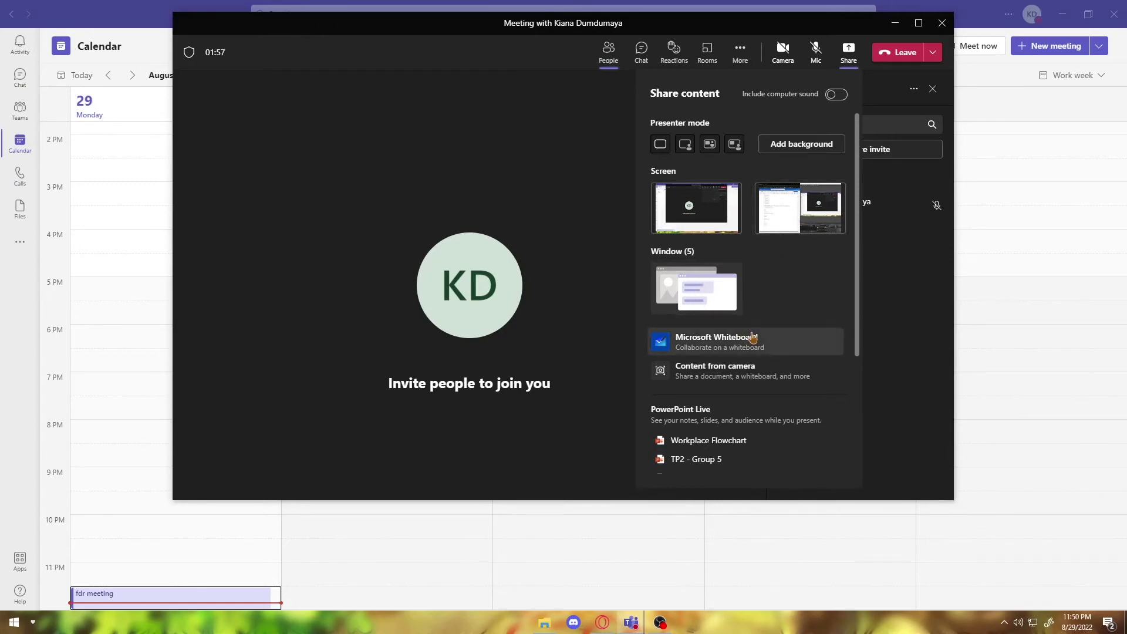
pyautogui.scroll(-2, 756, 303)
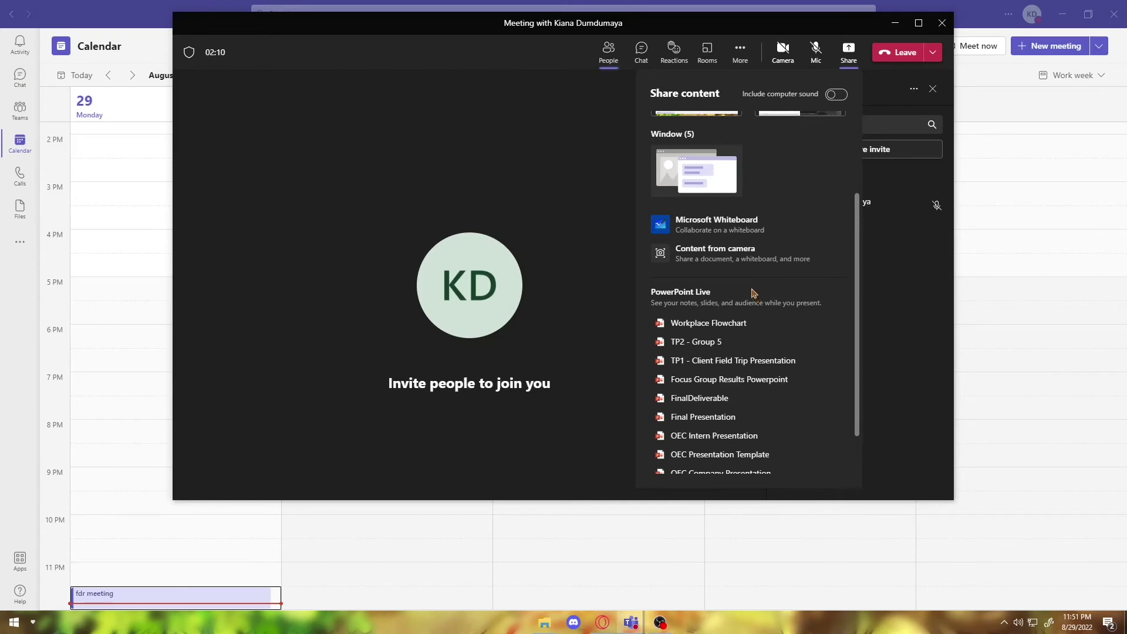
pyautogui.scroll(2, 755, 282)
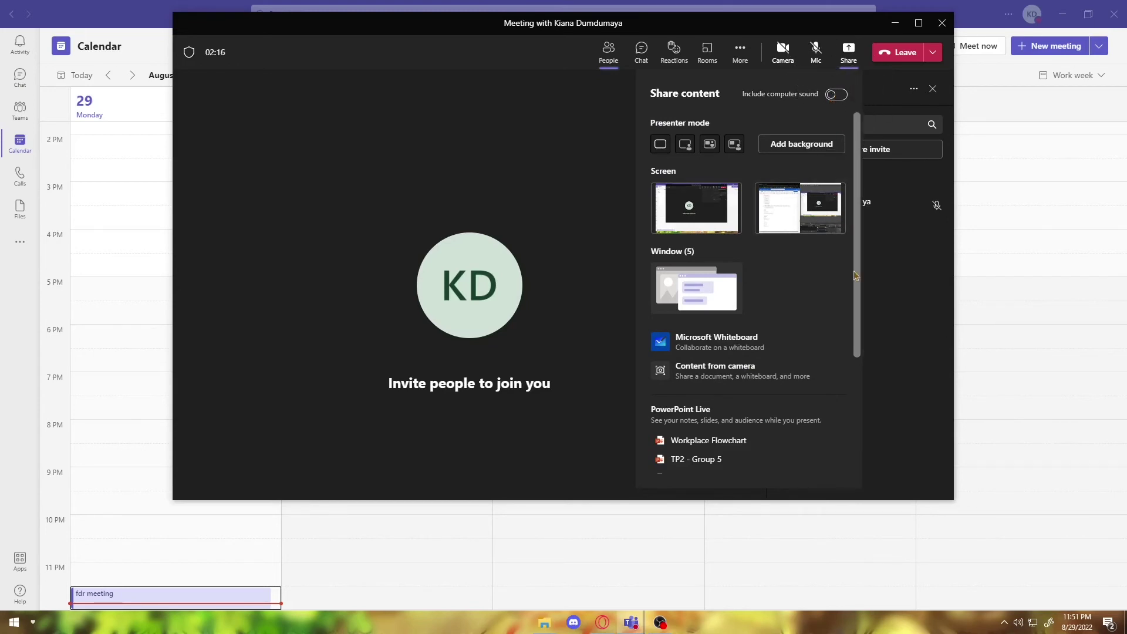
pyautogui.click(875, 279)
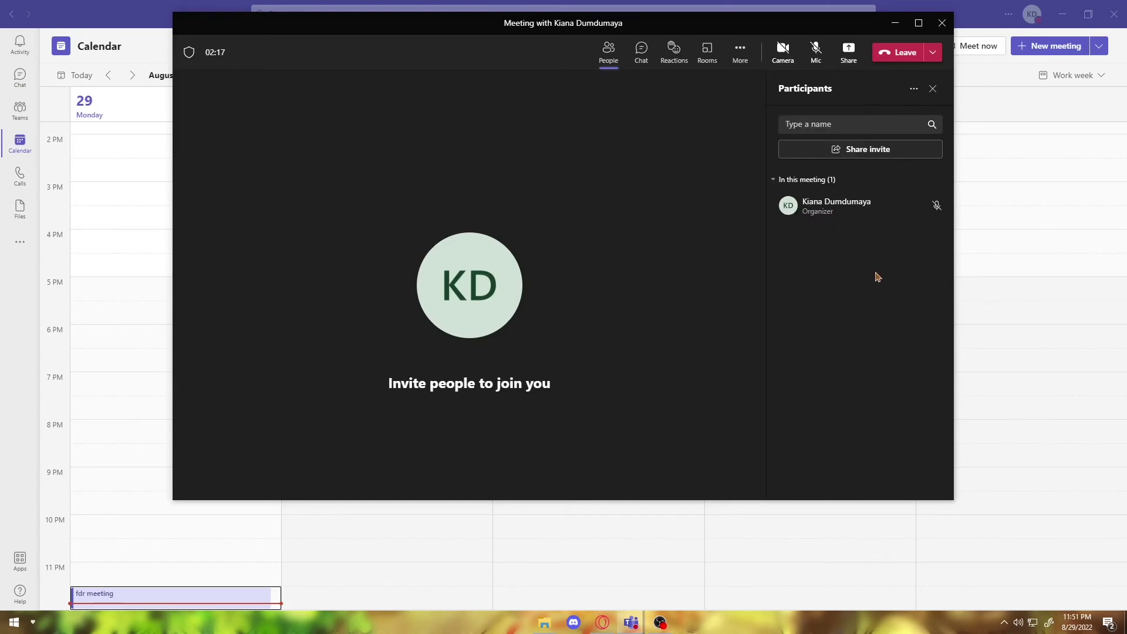
# Step: End the instant meeting for everyone
pyautogui.click(931, 53)
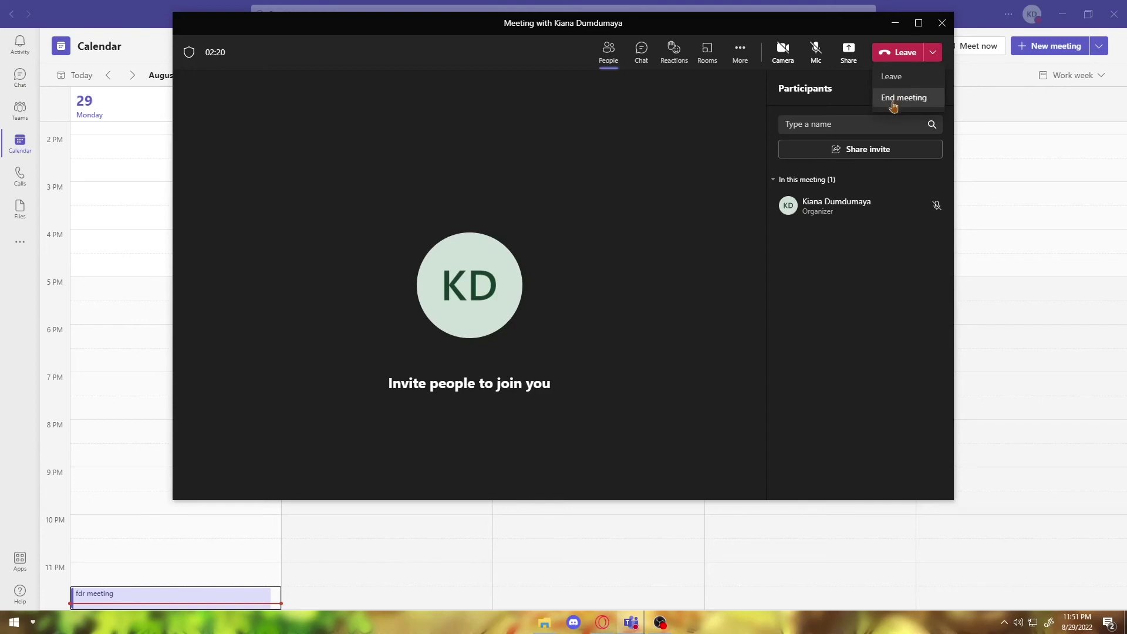
pyautogui.click(892, 79)
pyautogui.click(892, 99)
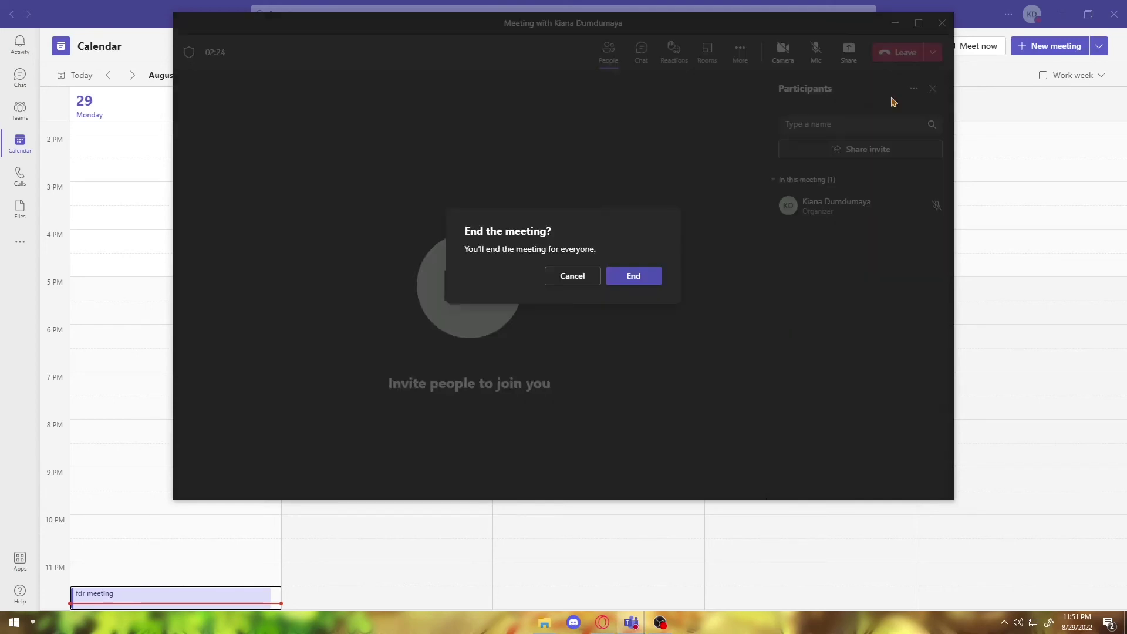
pyautogui.click(650, 280)
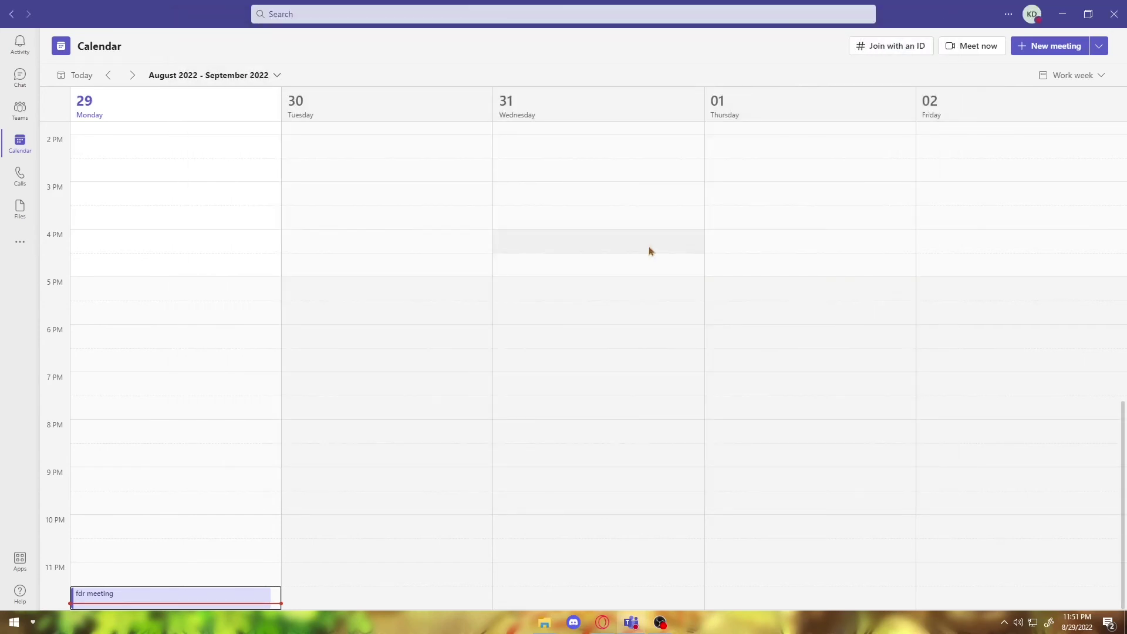
# Step: Schedule and save a new meeting titled "FDR meeting" on 8/29/2022, and view the details of Monday's late-evening fdr meeting in the calendar
pyautogui.click(1078, 49)
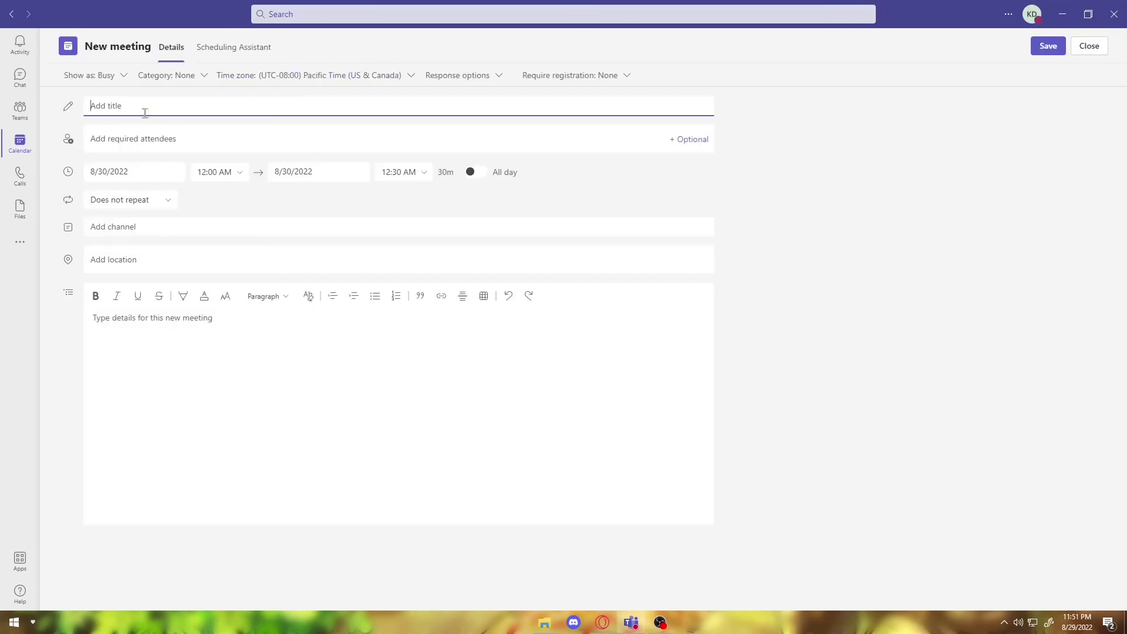
pyautogui.write('FDR meeting')
pyautogui.click(149, 142)
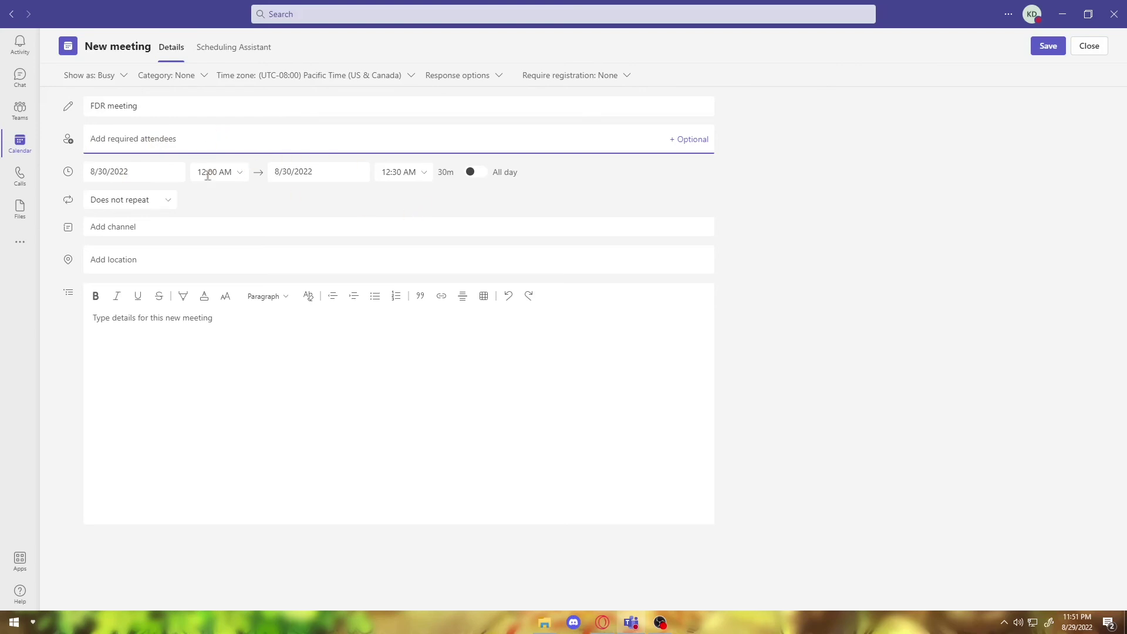
pyautogui.click(119, 172)
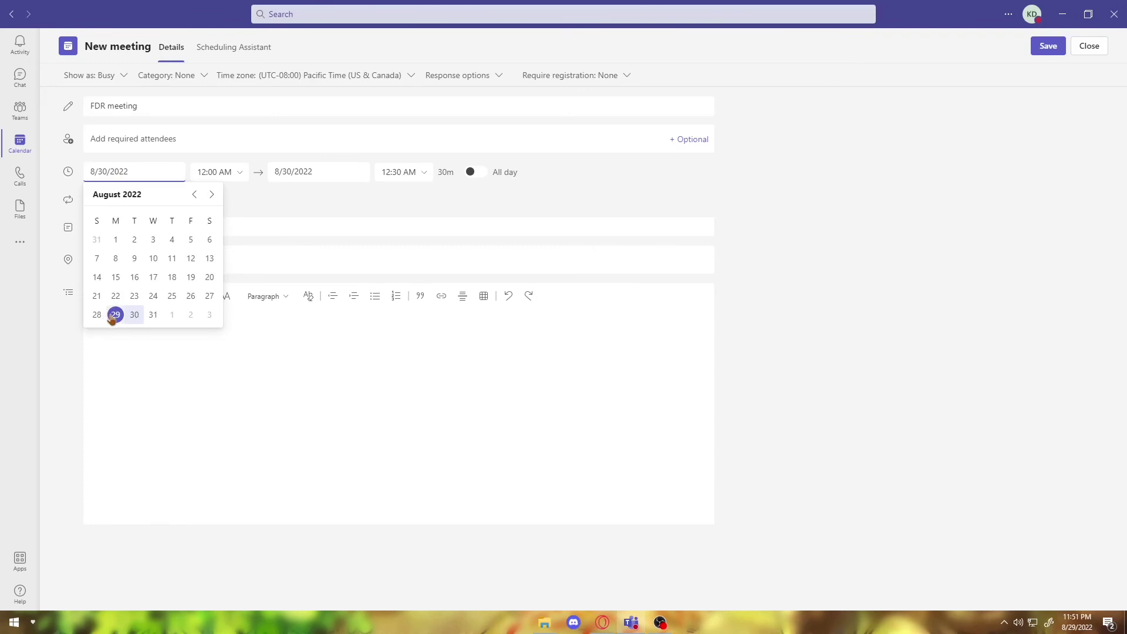
pyautogui.click(114, 315)
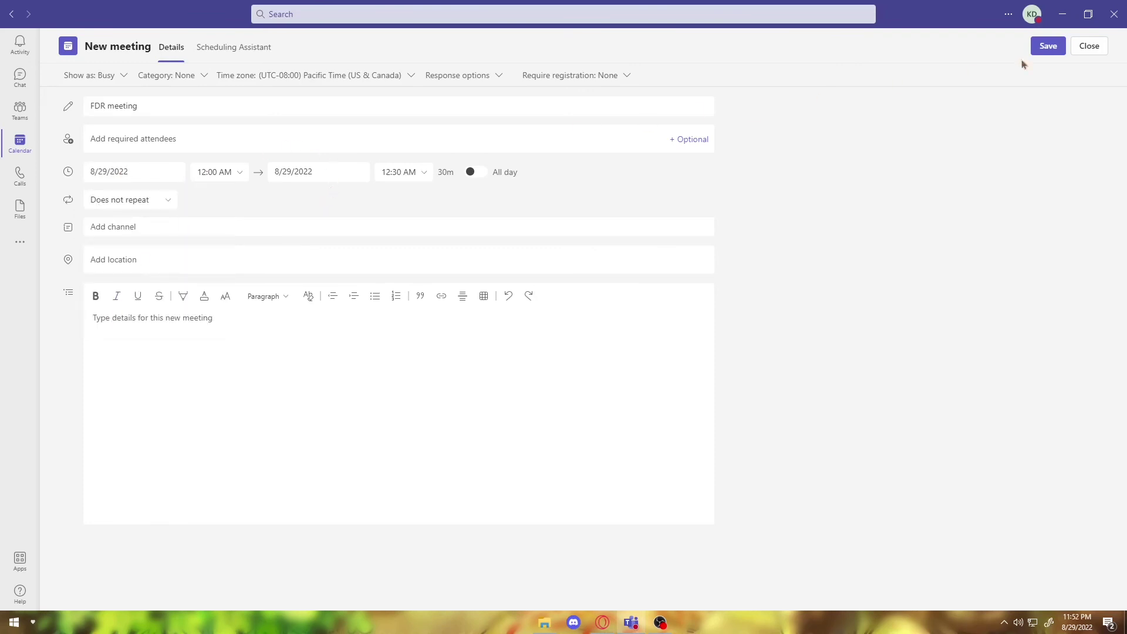
pyautogui.click(1048, 46)
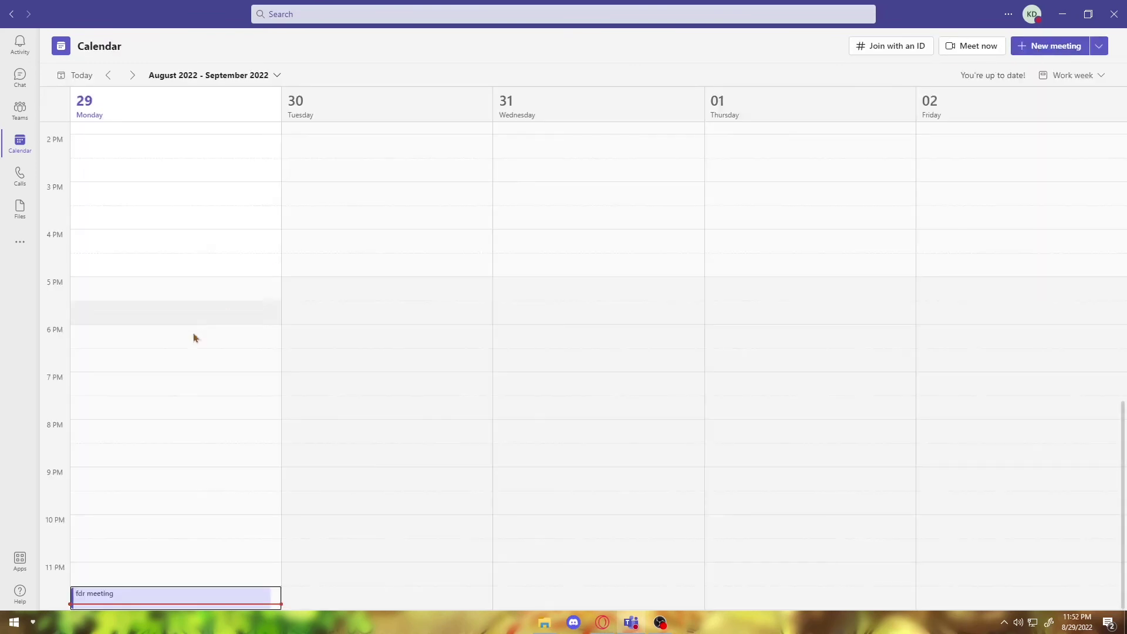
pyautogui.click(82, 601)
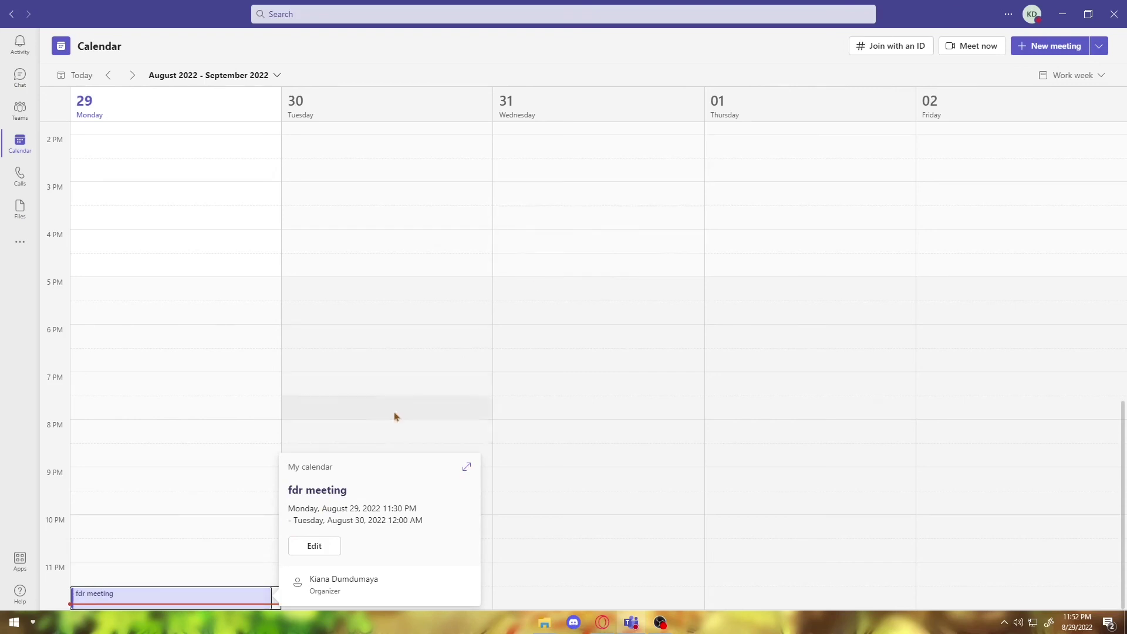
# Step: Schedule and save a meeting titled "Another Meeting" in the Wednesday 8/31/2022 calendar slot from 9:00 AM to 10:00 AM
pyautogui.scroll(7, 594, 256)
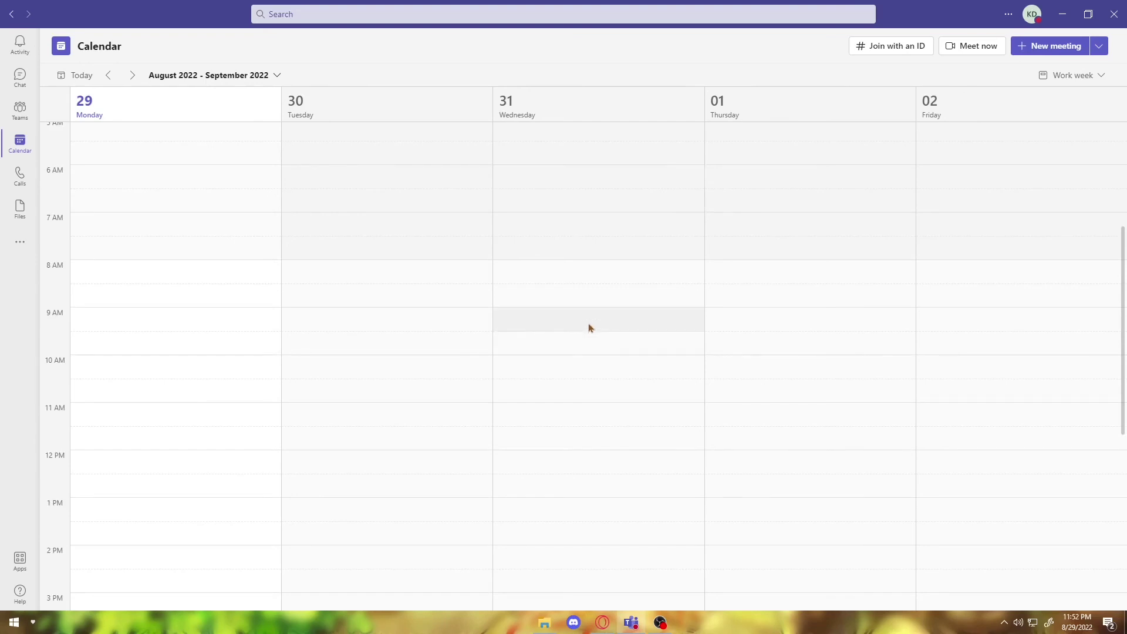
pyautogui.moveTo(590, 327); pyautogui.dragTo(585, 352)
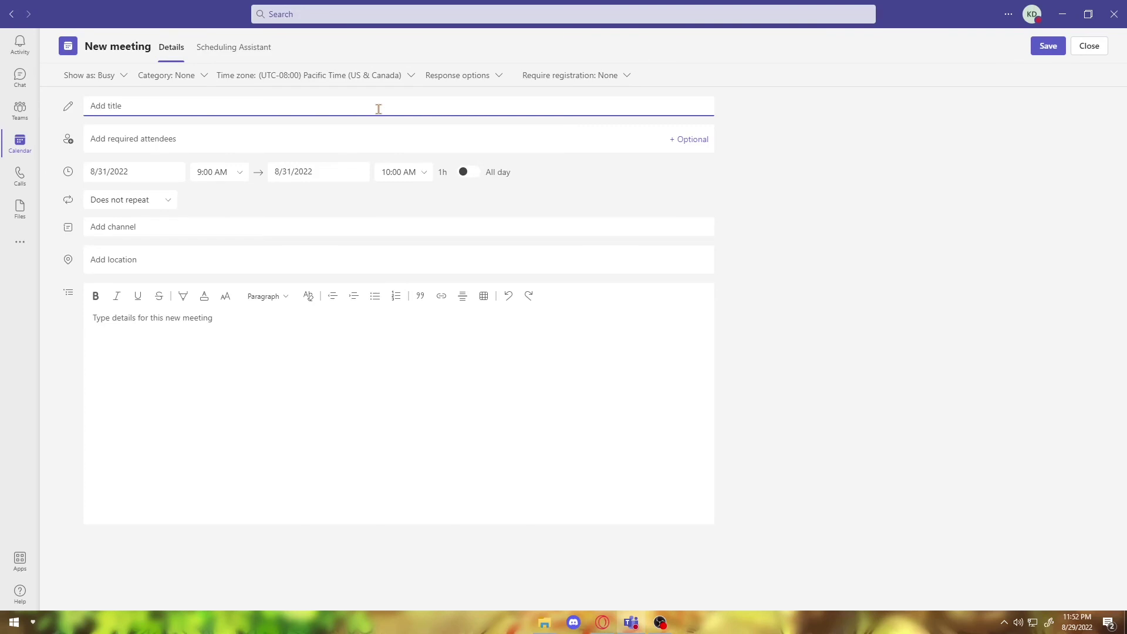
pyautogui.write('Another Meeting')
pyautogui.click(1048, 45)
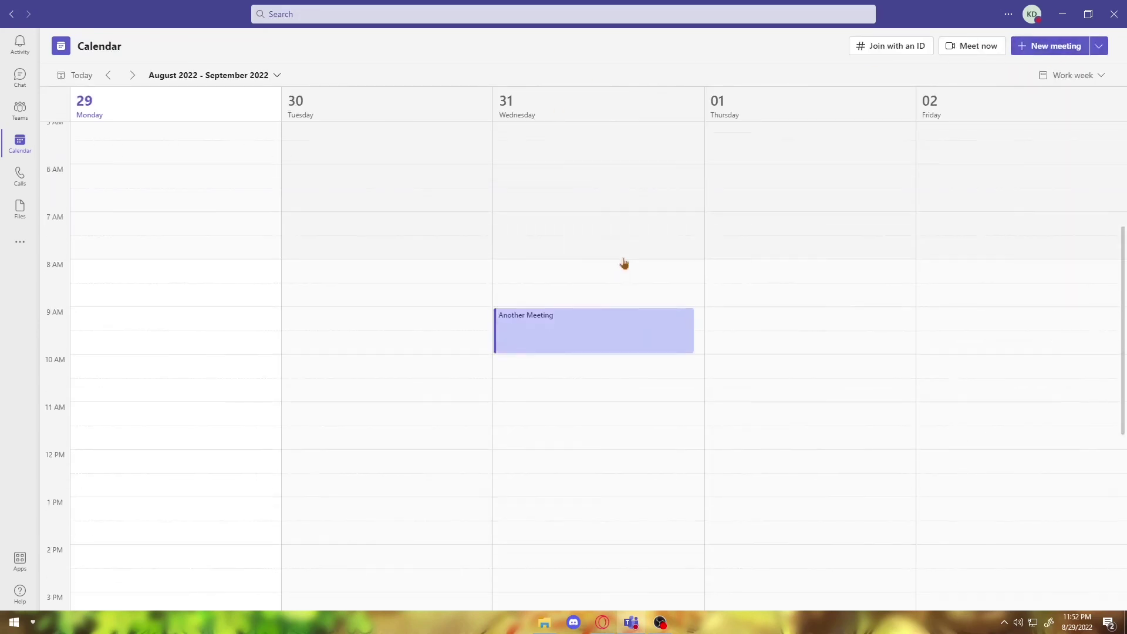